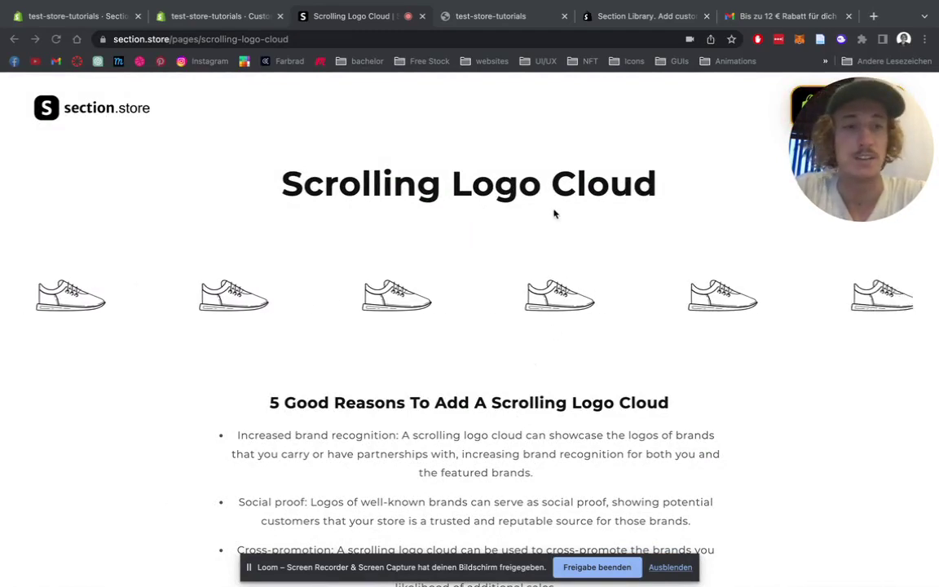
# Browse the Section Store app listing page
pyautogui.scroll(-1, 554, 214)
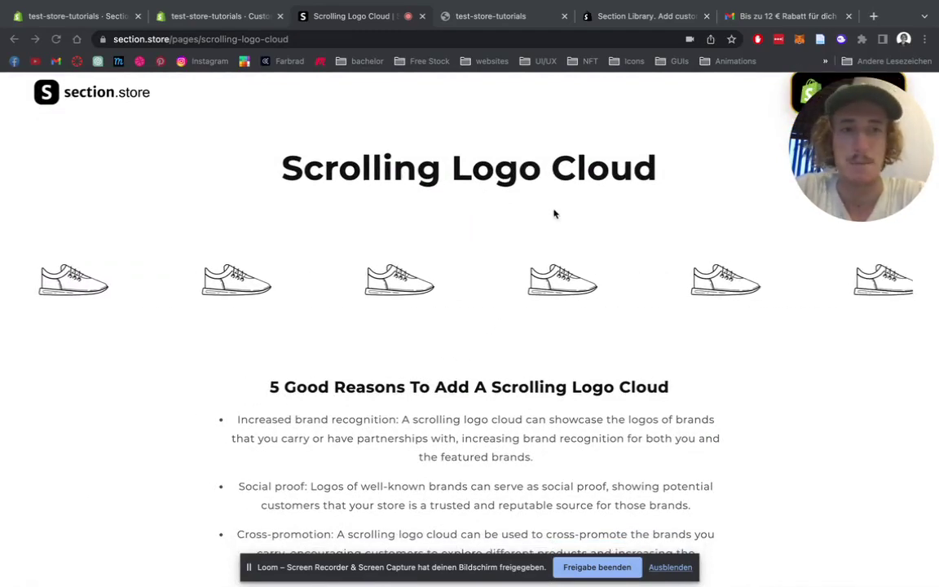
pyautogui.scroll(-1, 553, 214)
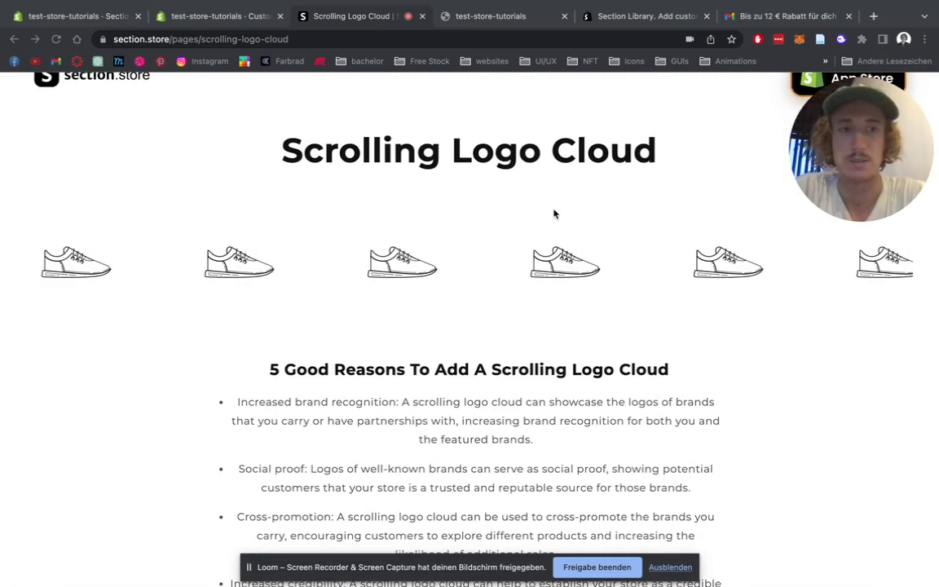
pyautogui.scroll(-1, 553, 213)
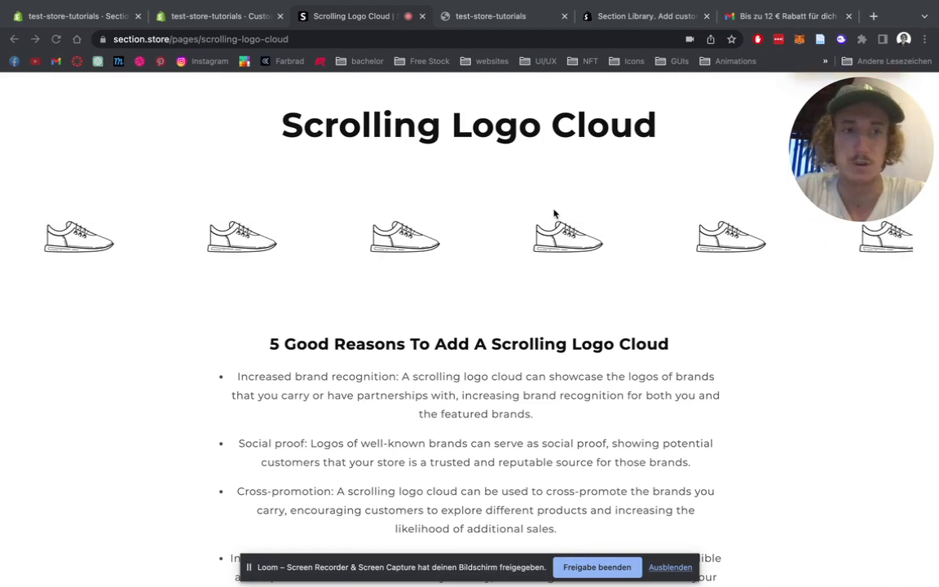
pyautogui.scroll(-1, 554, 214)
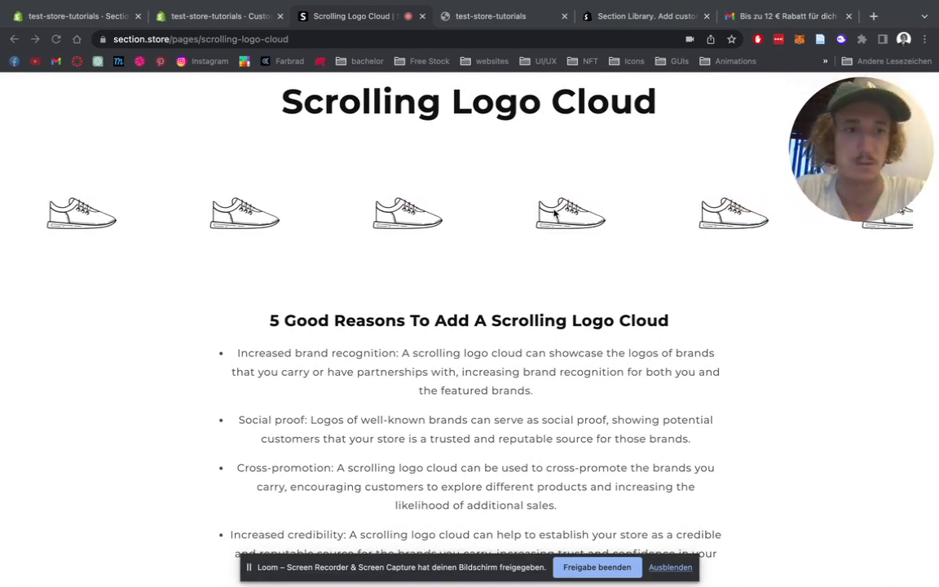
pyautogui.scroll(-2, 554, 214)
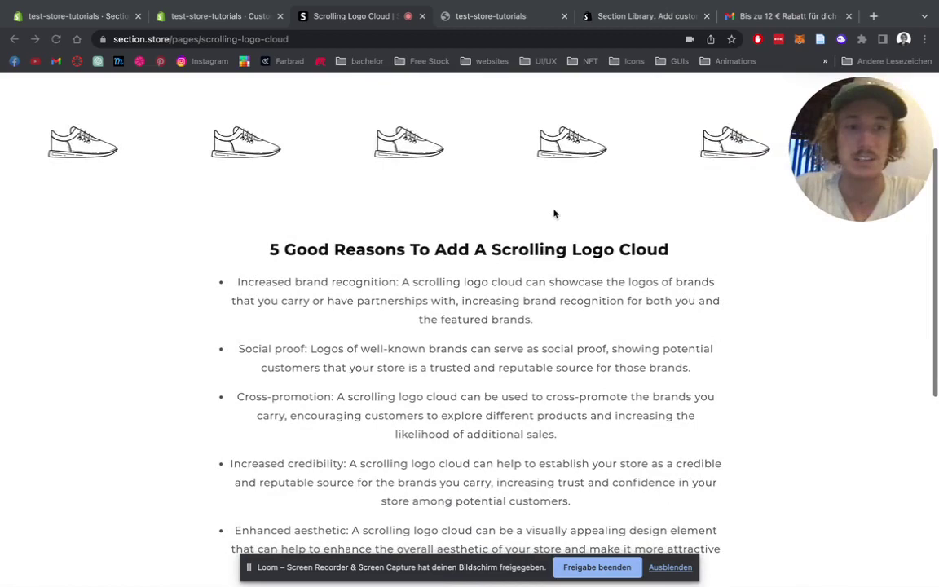
pyautogui.scroll(4, 553, 213)
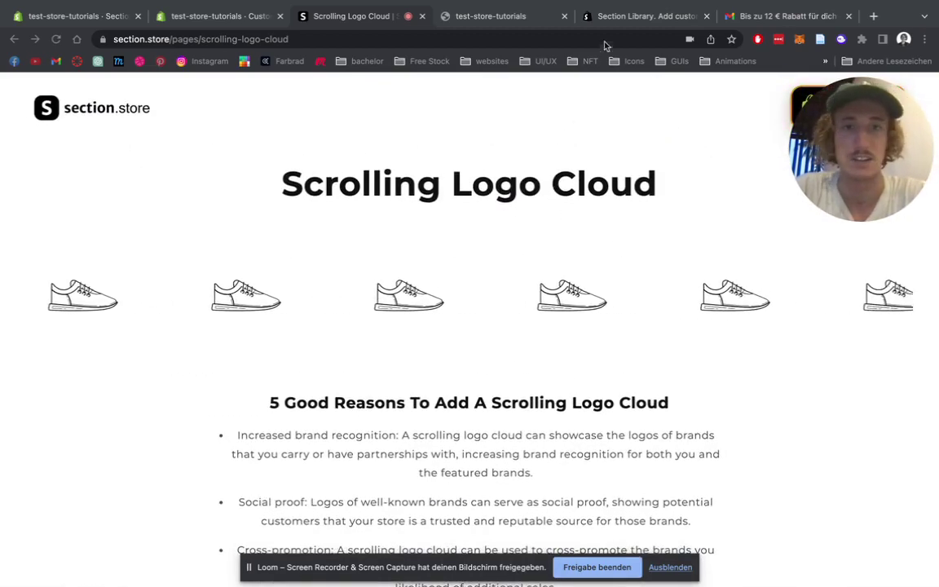
pyautogui.click(645, 16)
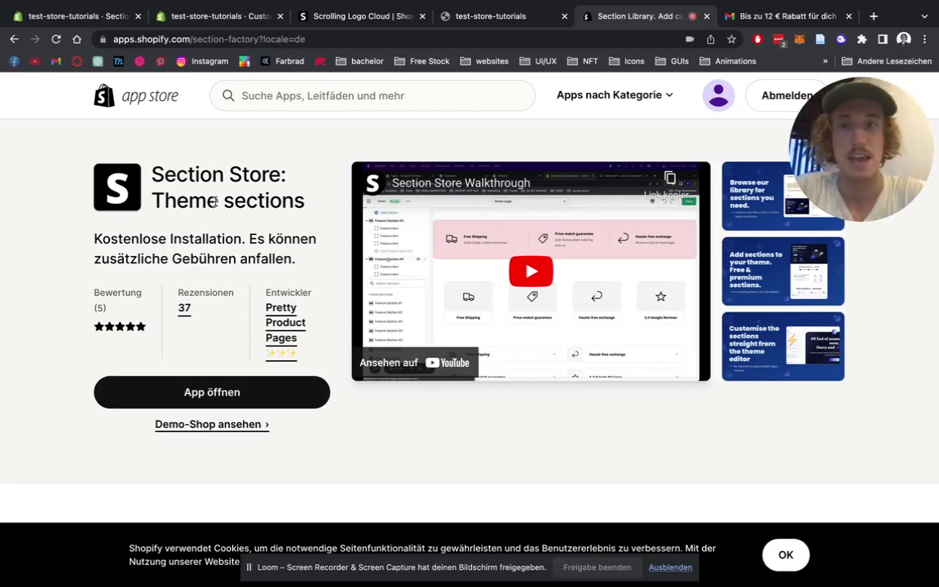
# From the admin home, open the installed Section Store app via Apps
pyautogui.click(79, 17)
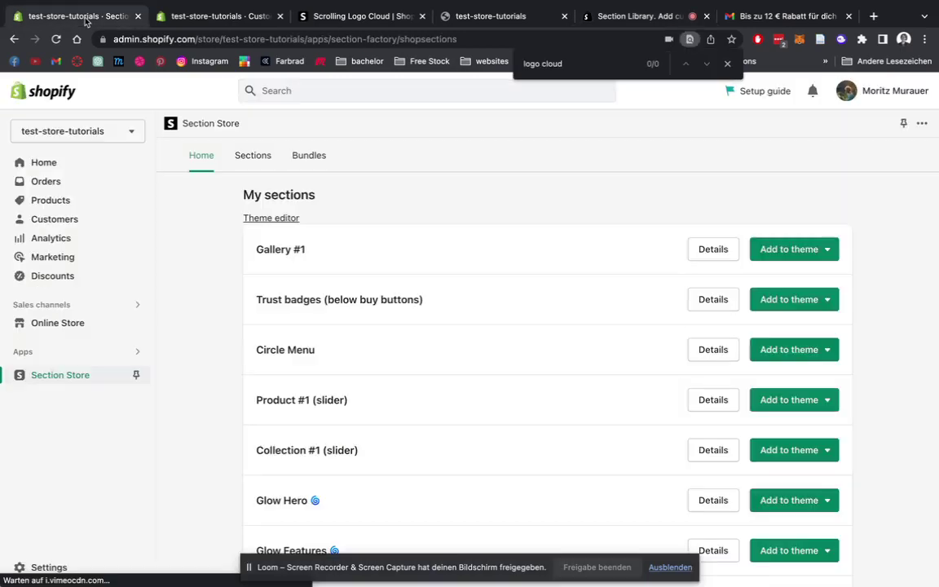
pyautogui.click(53, 96)
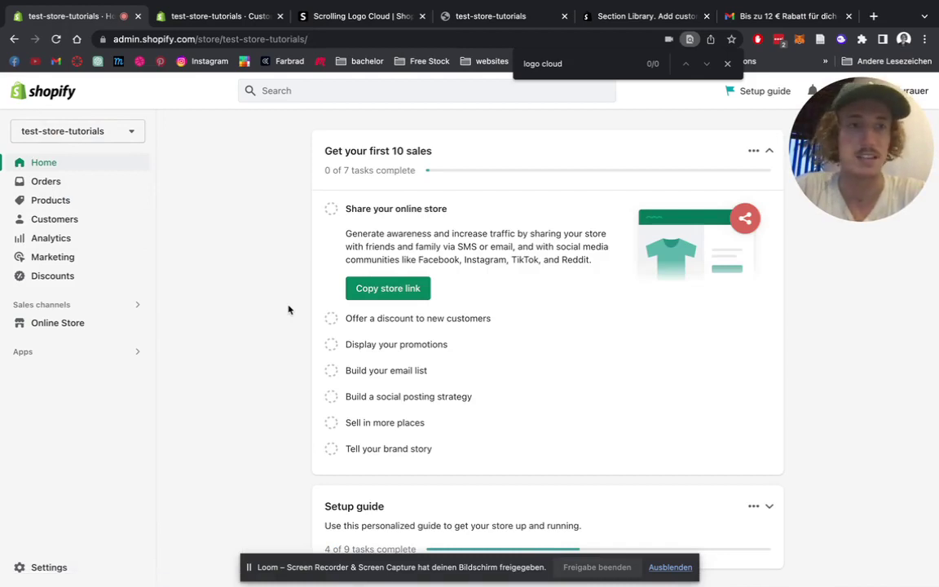
pyautogui.click(728, 64)
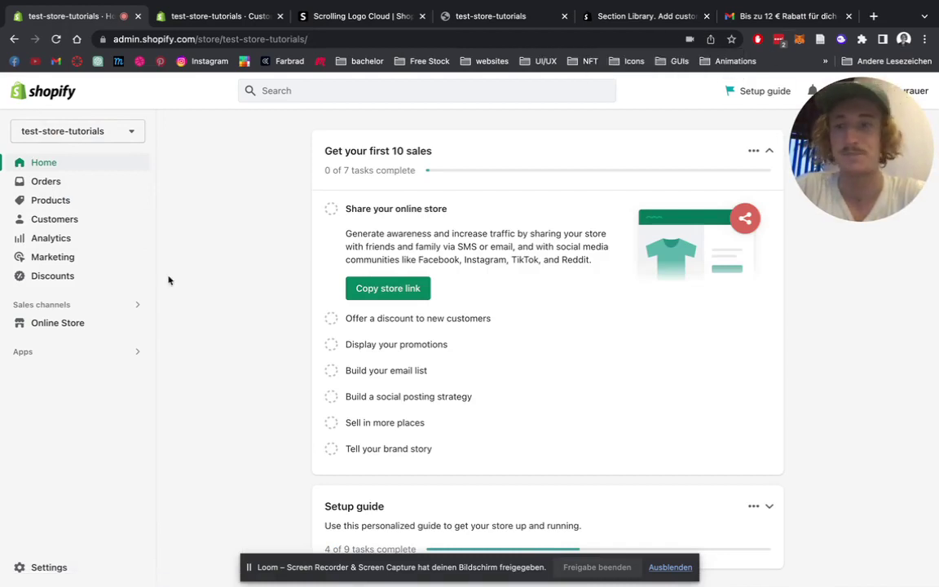
pyautogui.click(97, 357)
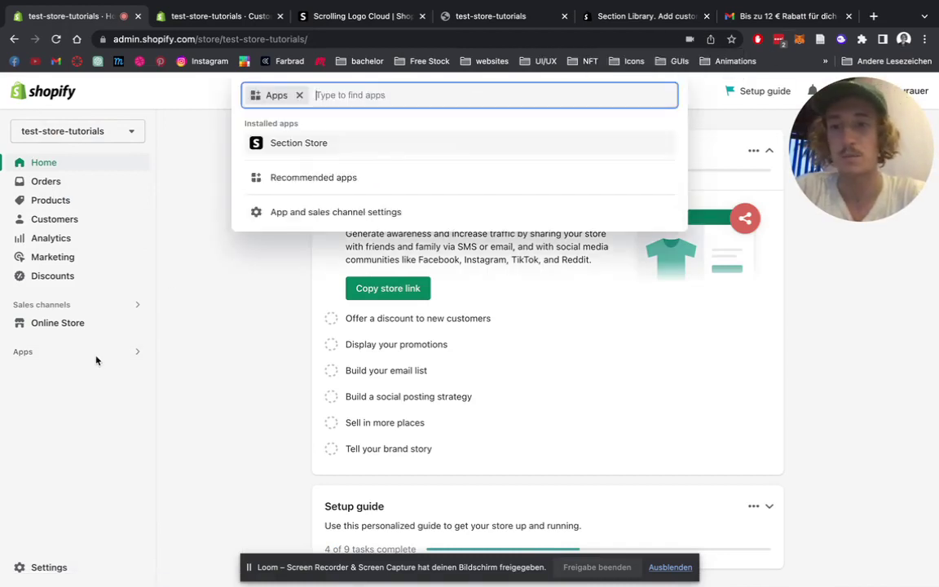
pyautogui.click(311, 144)
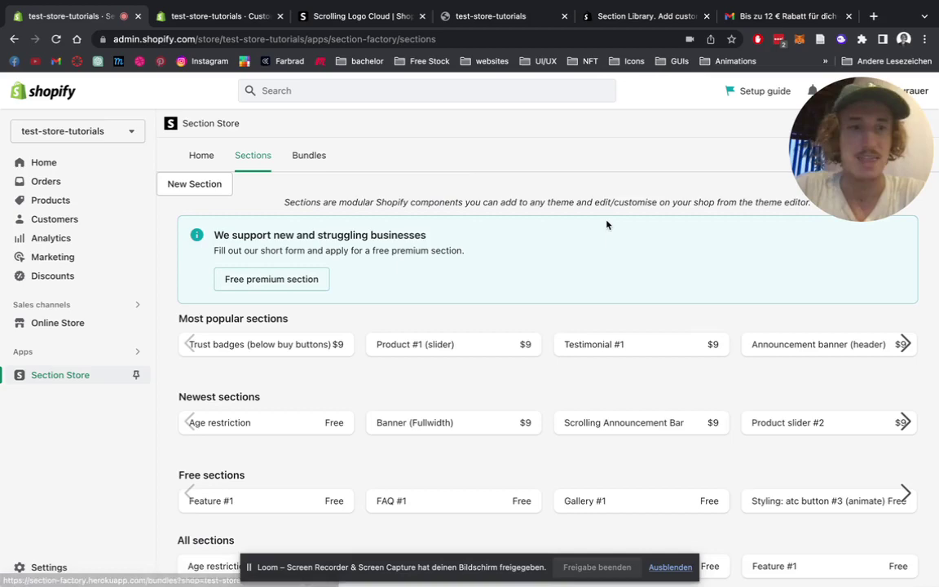
# Scroll the Section Store catalog down to the Scrolling logo cloud card under All sections
pyautogui.scroll(-2, 750, 247)
pyautogui.scroll(-5, 750, 247)
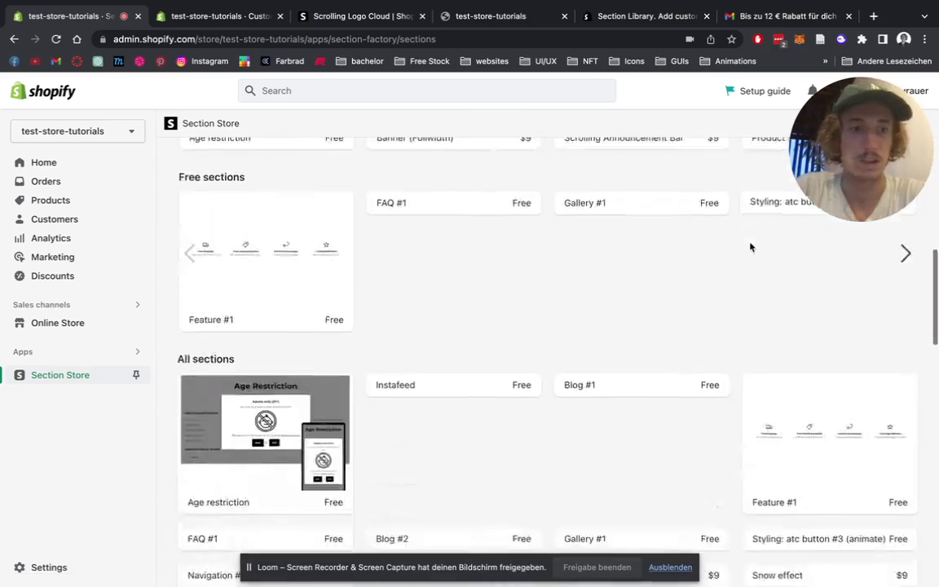
pyautogui.scroll(-3, 750, 247)
pyautogui.scroll(-2, 750, 247)
pyautogui.scroll(-2, 750, 247)
pyautogui.scroll(-2, 750, 247)
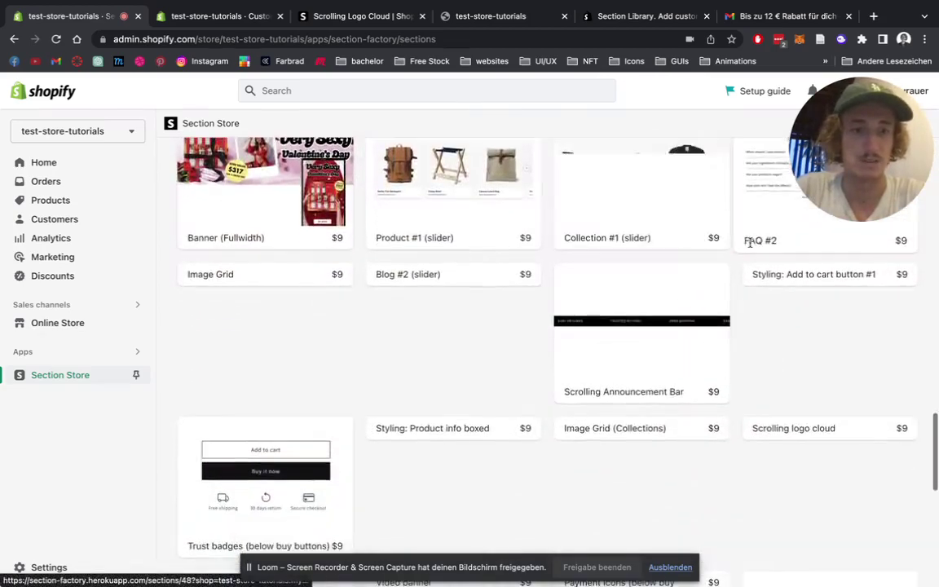
pyautogui.scroll(-2, 750, 247)
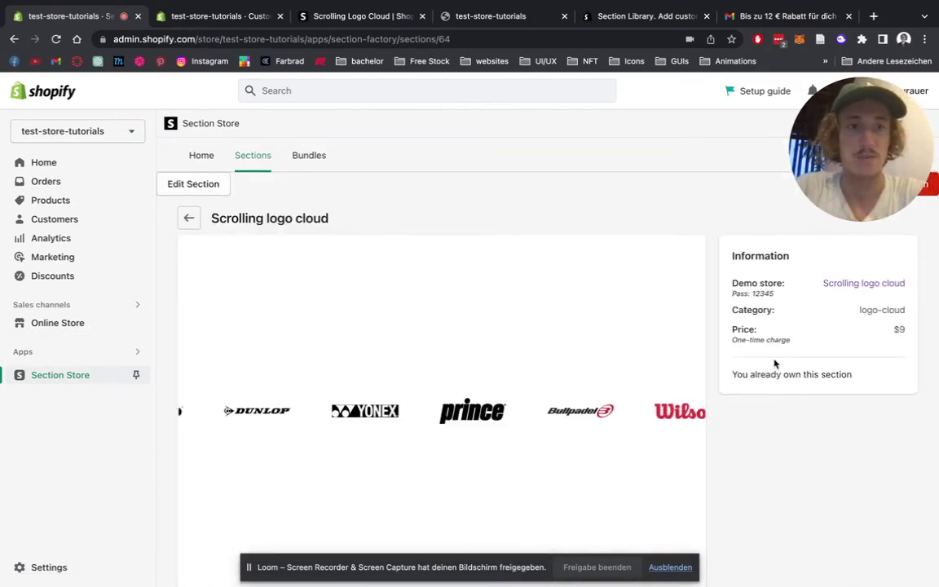
pyautogui.scroll(-1, 775, 363)
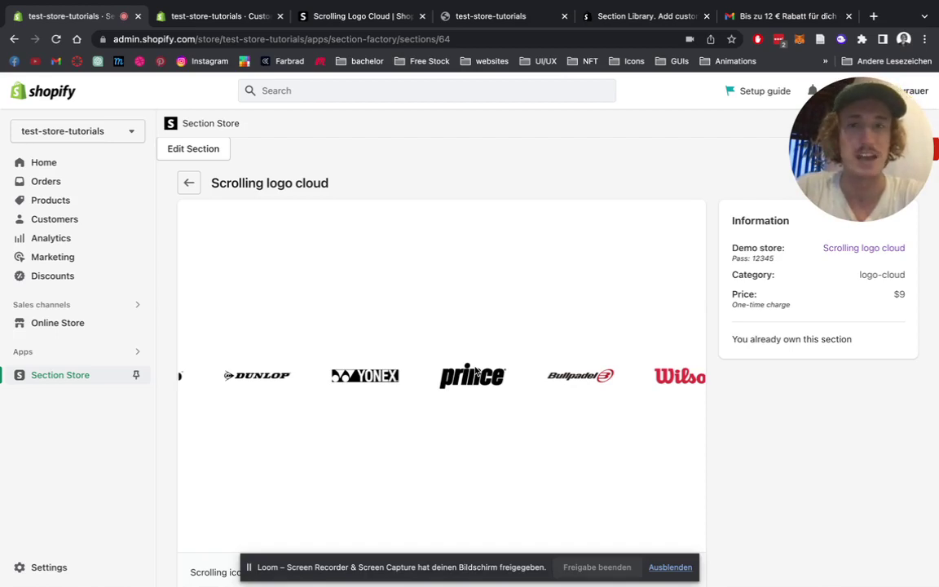
# Check which themes can receive Scrolling logo cloud, closing the theme picker without choosing
pyautogui.scroll(-1, 431, 235)
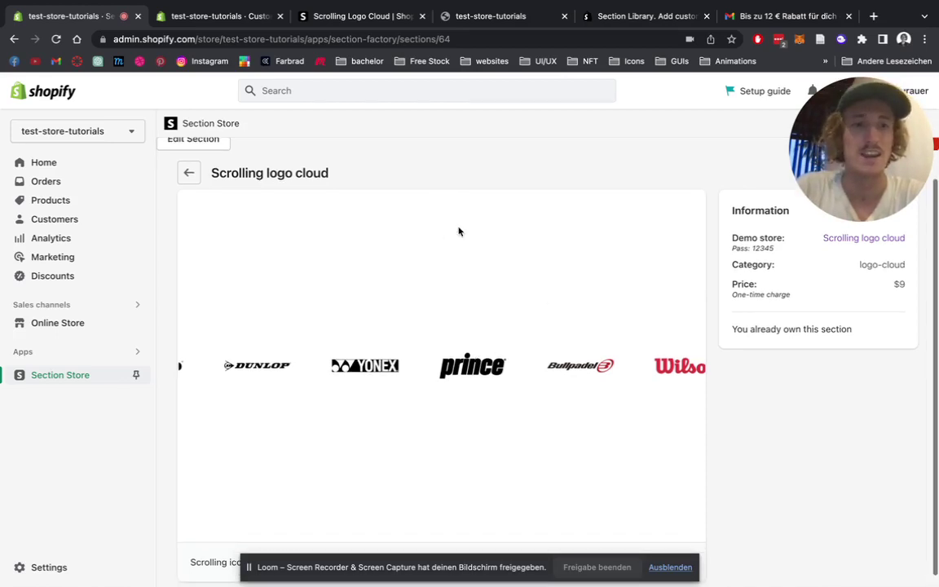
pyautogui.scroll(2, 416, 294)
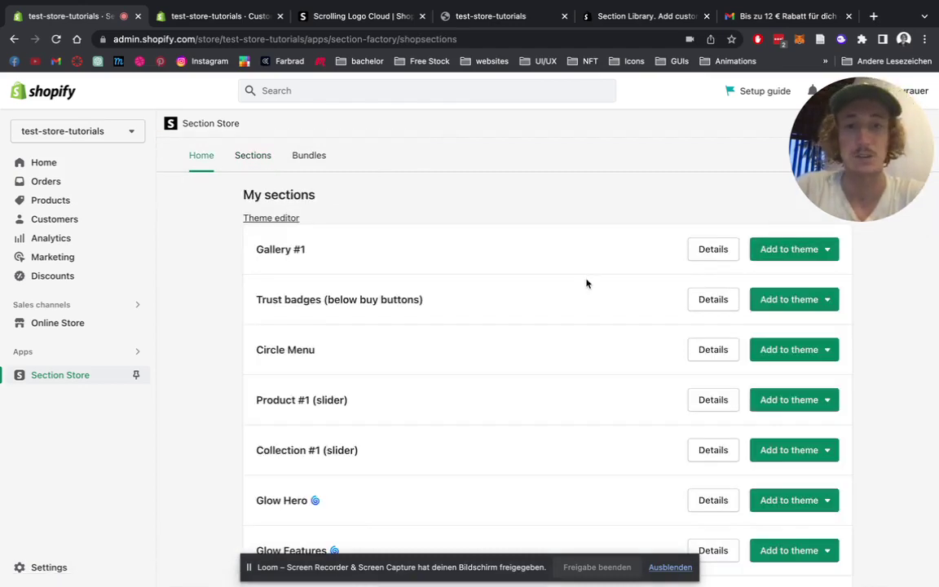
pyautogui.scroll(-10, 586, 283)
pyautogui.scroll(-5, 587, 283)
pyautogui.scroll(5, 586, 283)
pyautogui.scroll(3, 586, 283)
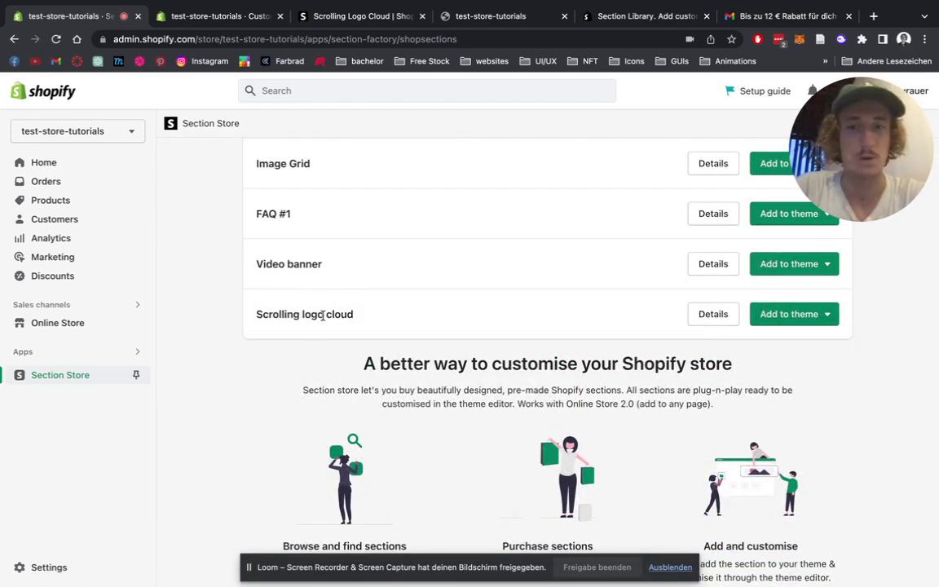
pyautogui.click(788, 315)
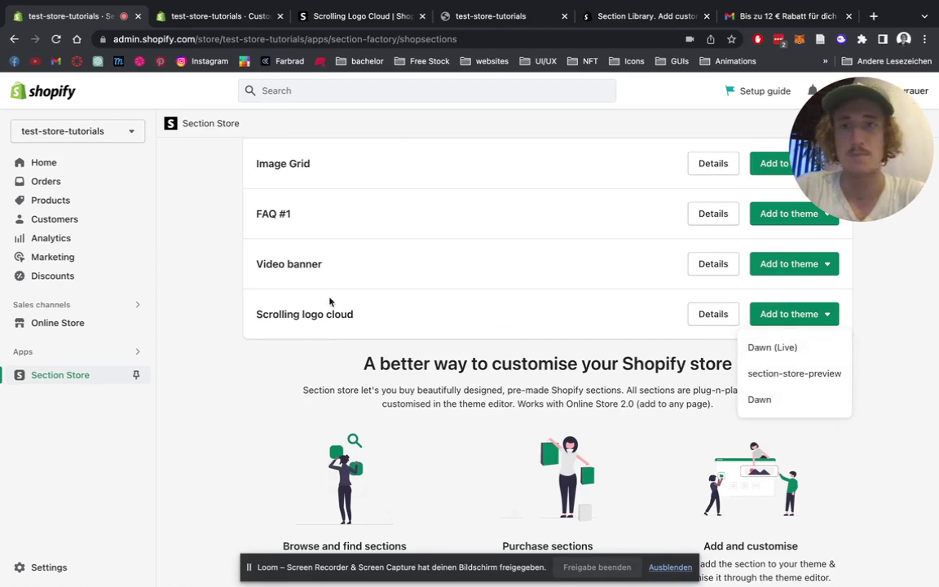
pyautogui.click(215, 260)
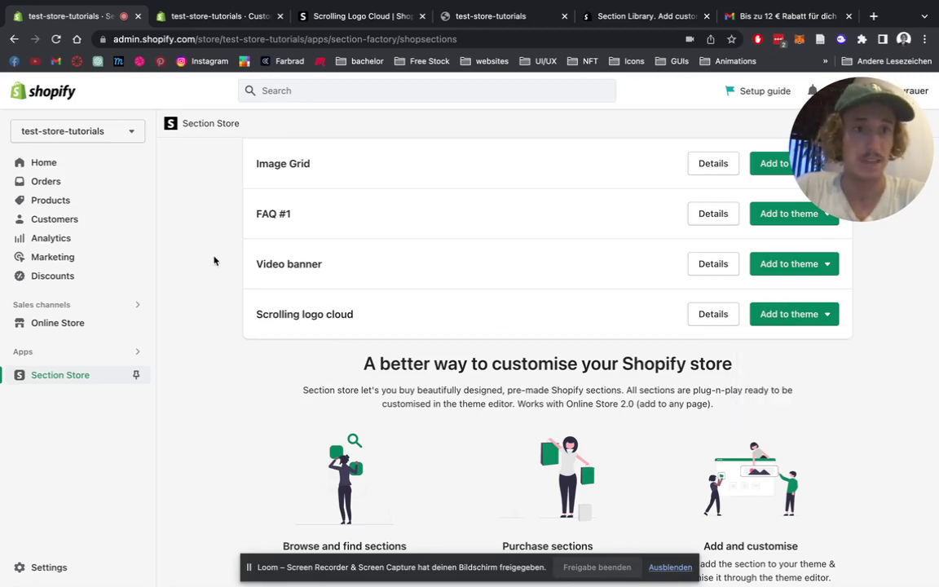
pyautogui.scroll(10, 215, 261)
pyautogui.scroll(5, 215, 260)
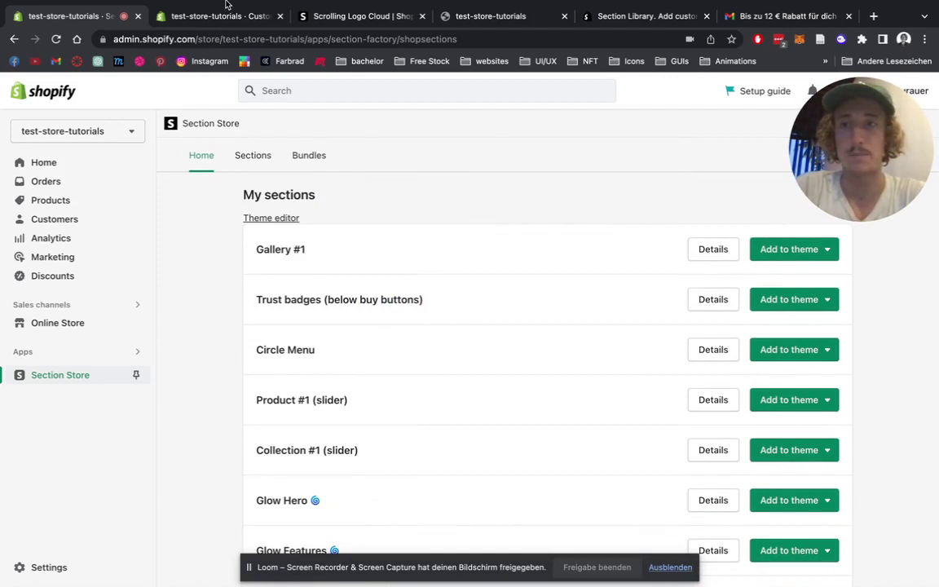
pyautogui.moveTo(884, 133); pyautogui.dragTo(871, 136)
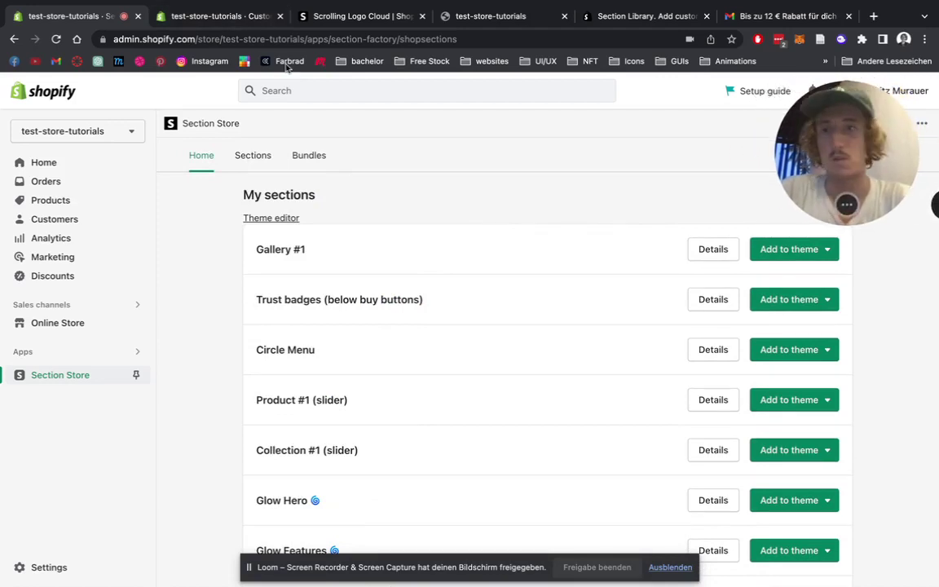
# Remove the old Scrolling logo cloud section from the Dawn home page
pyautogui.click(252, 15)
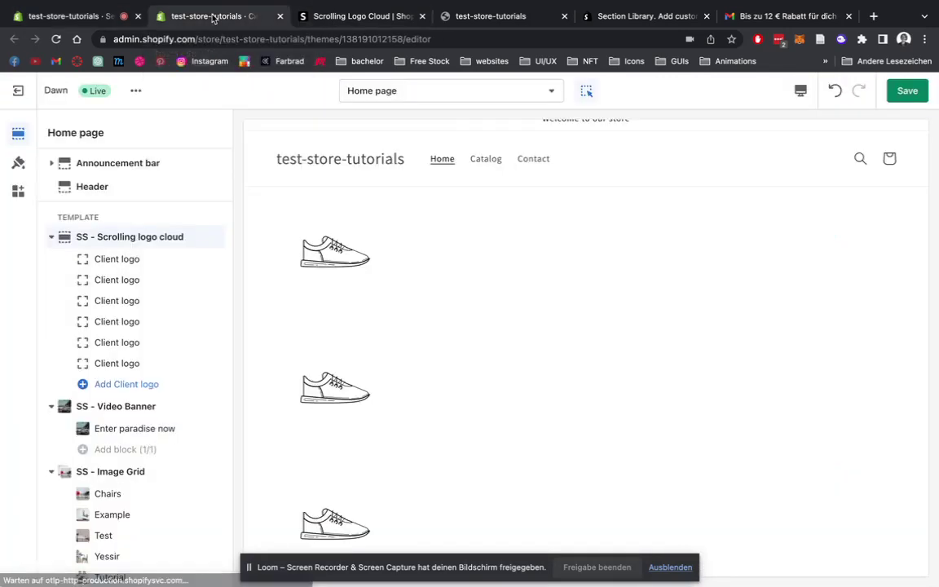
pyautogui.scroll(-1, 187, 408)
pyautogui.scroll(1, 147, 383)
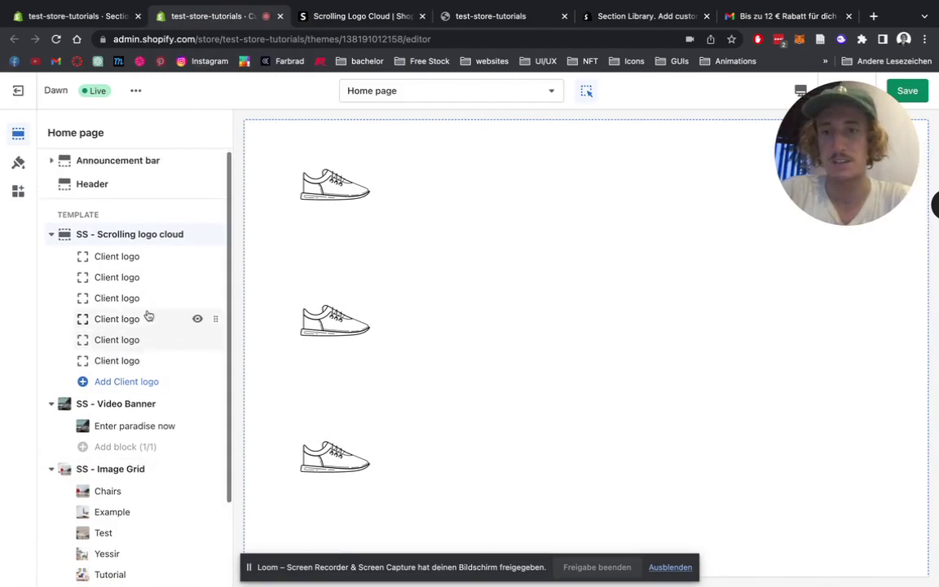
pyautogui.click(146, 237)
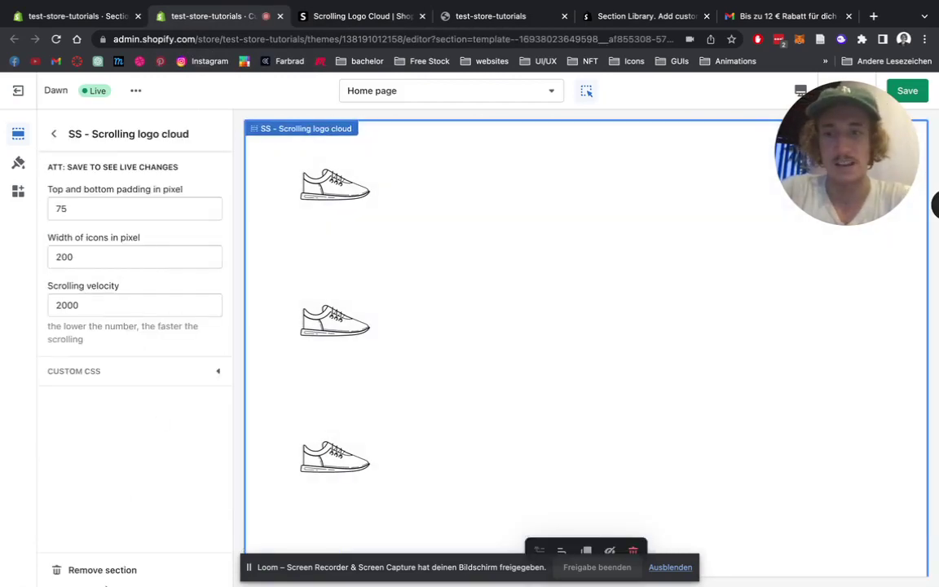
pyautogui.click(101, 570)
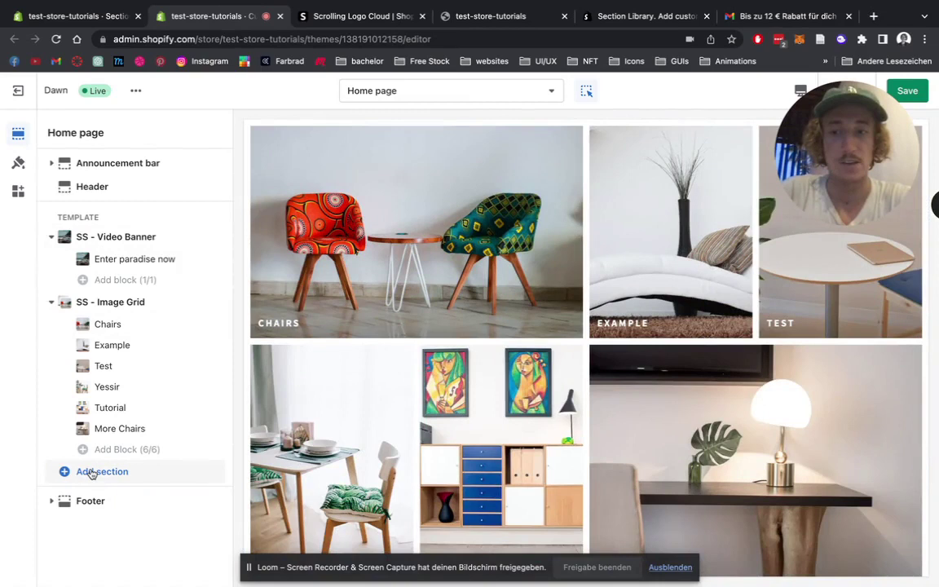
# Add the SS - Scrolling logo cloud section below the Image Grid and save
pyautogui.click(92, 474)
pyautogui.write('ss l')
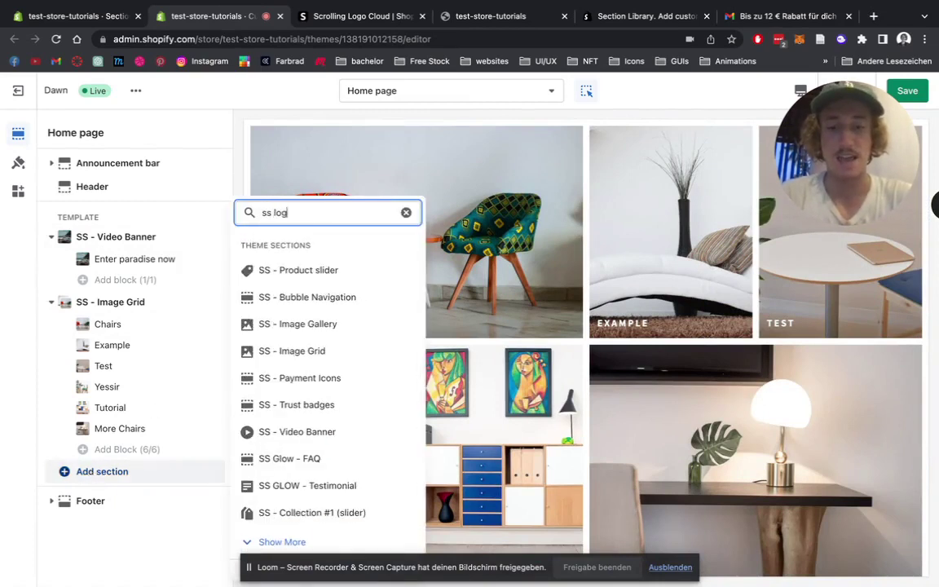
pyautogui.write('ogo')
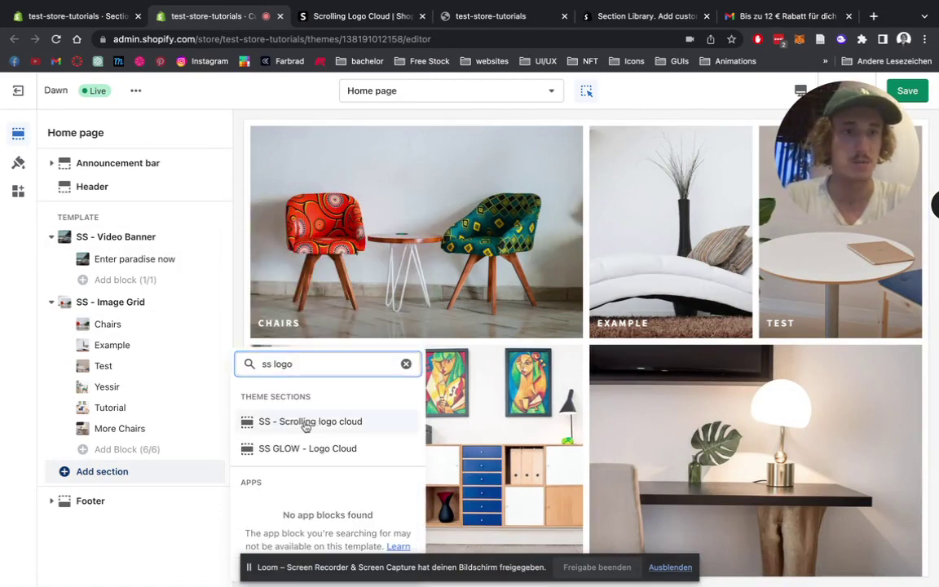
pyautogui.click(303, 422)
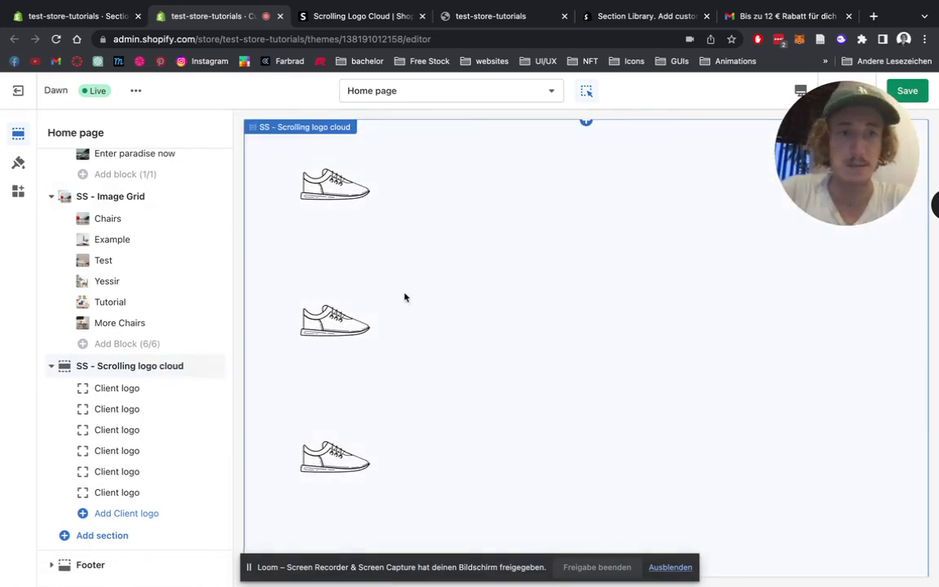
pyautogui.scroll(2, 405, 297)
pyautogui.scroll(-2, 405, 298)
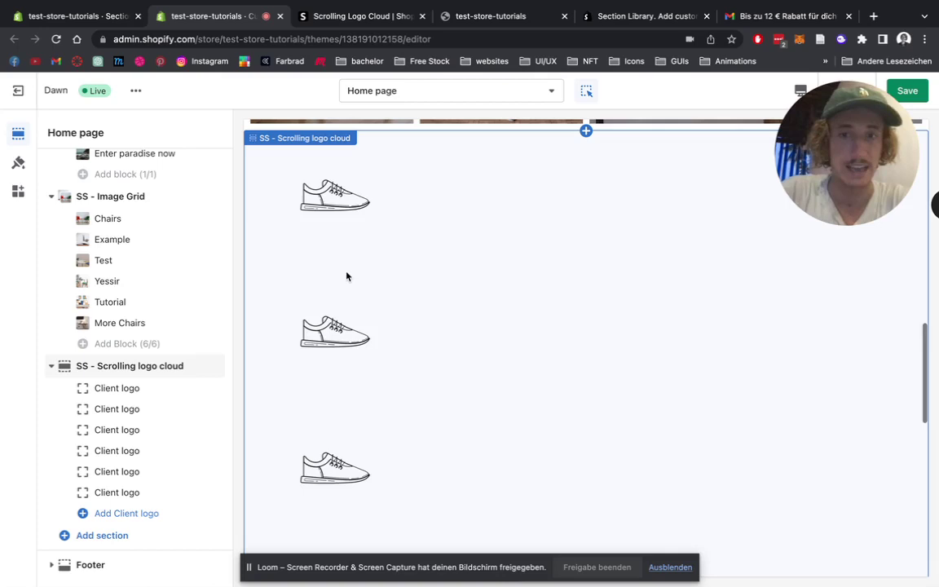
pyautogui.scroll(-1, 375, 334)
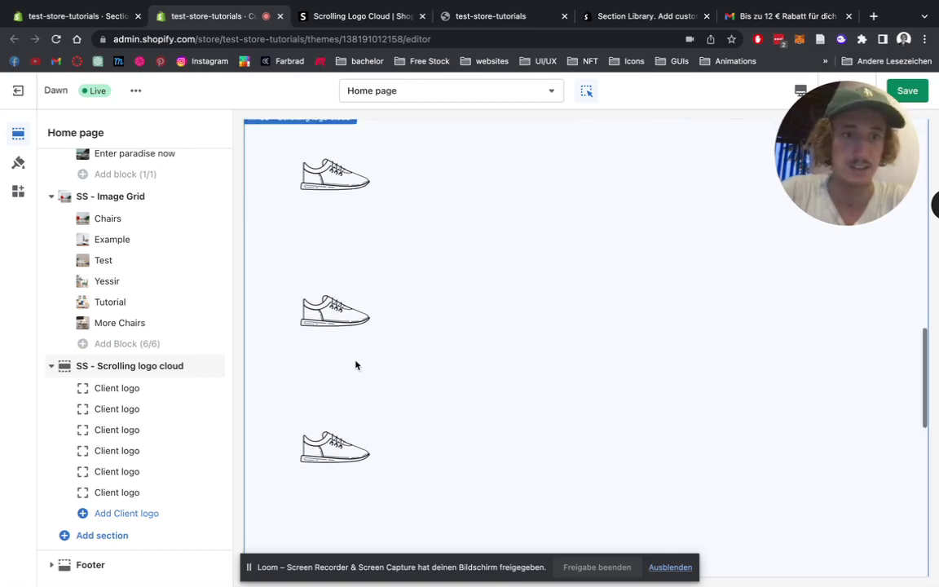
pyautogui.scroll(1, 424, 350)
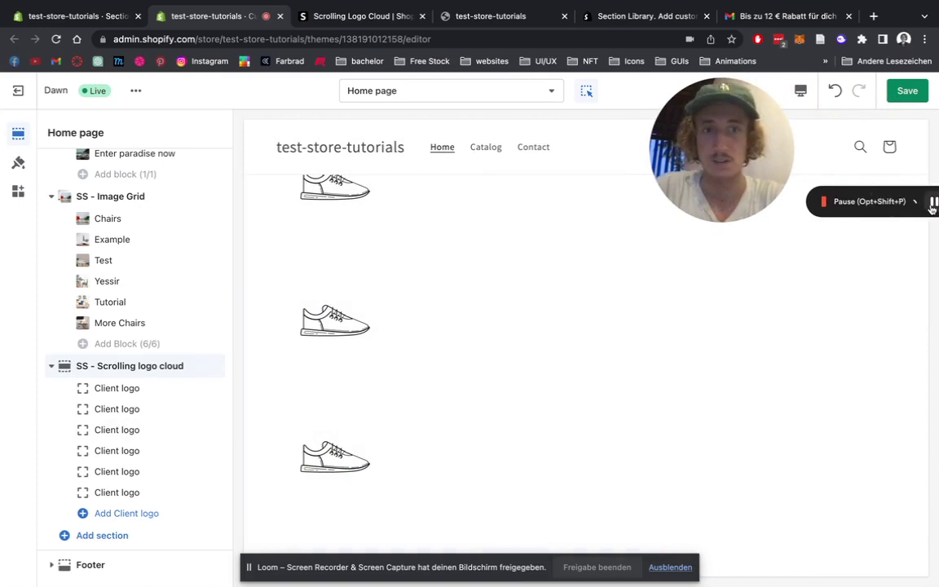
pyautogui.moveTo(747, 118); pyautogui.dragTo(887, 120)
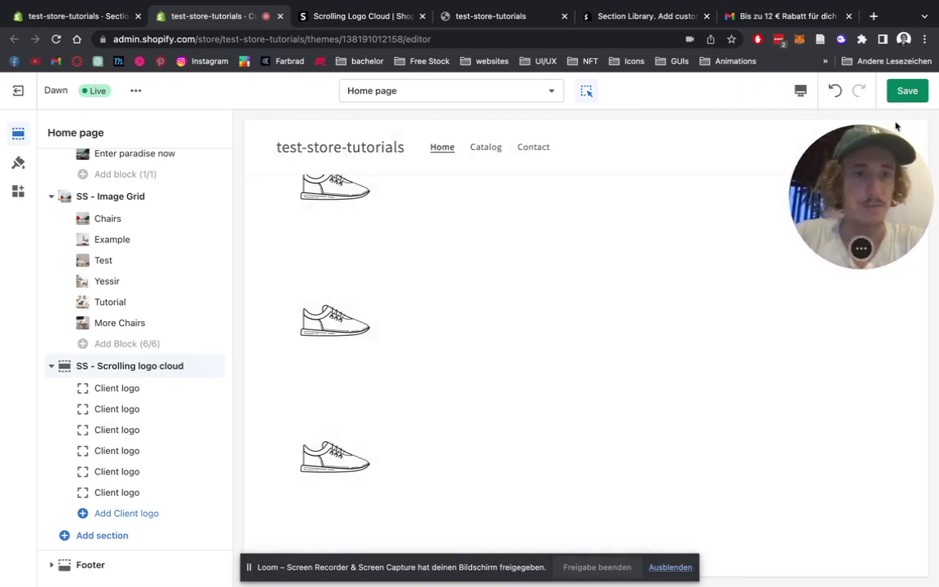
pyautogui.click(903, 92)
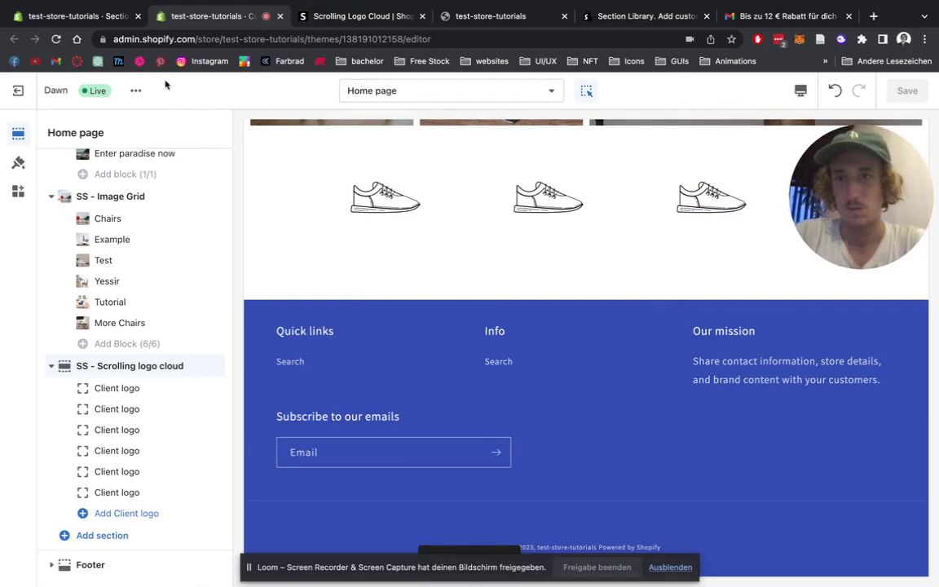
pyautogui.scroll(1, 405, 212)
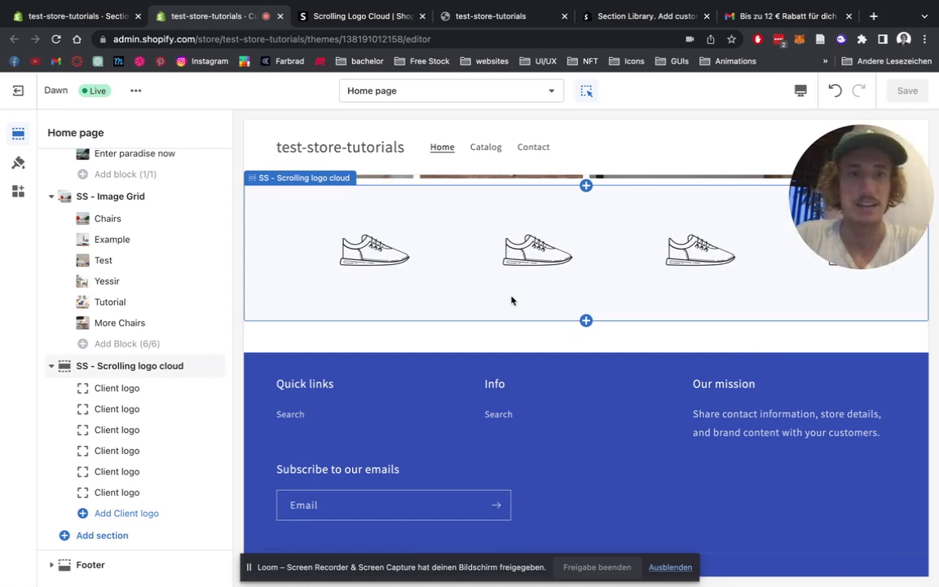
# Set the first Client logo block's image to the NL logo from the library
pyautogui.click(102, 391)
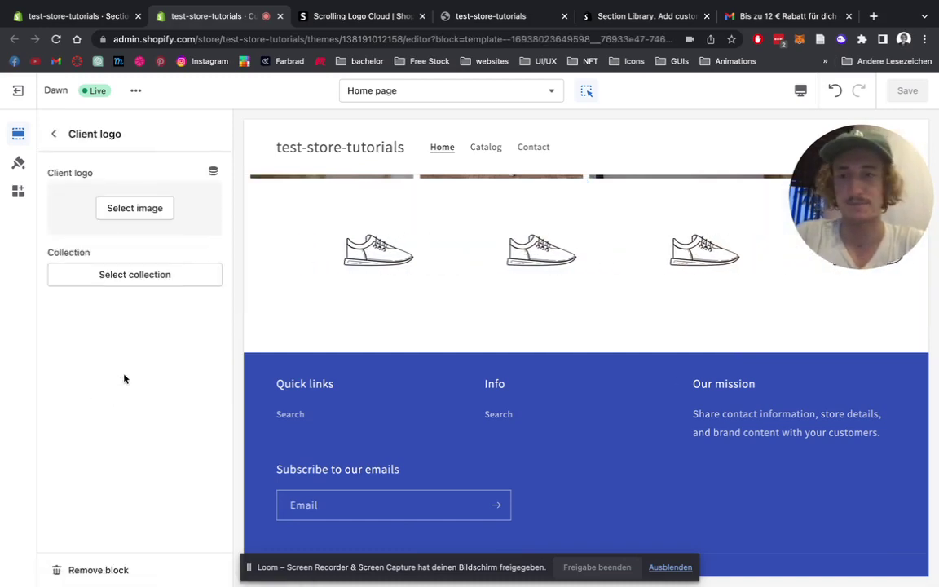
pyautogui.click(143, 209)
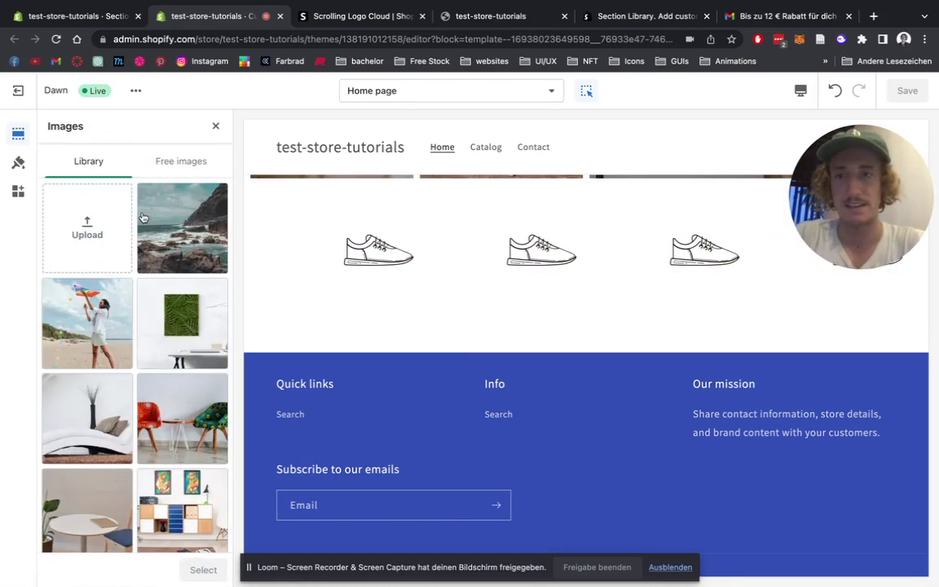
pyautogui.scroll(-2, 143, 217)
pyautogui.scroll(-5, 143, 218)
pyautogui.scroll(-3, 142, 218)
pyautogui.scroll(-2, 143, 218)
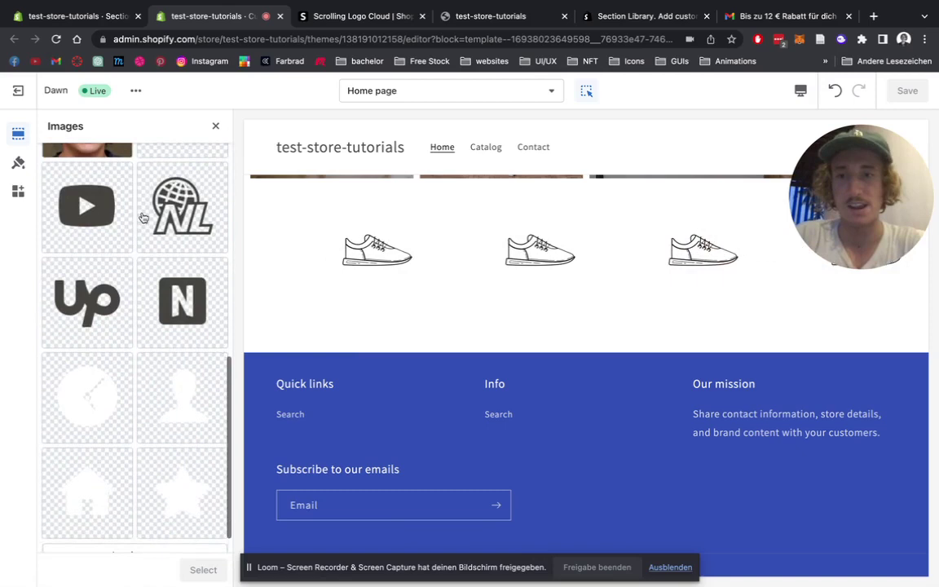
pyautogui.scroll(1, 143, 218)
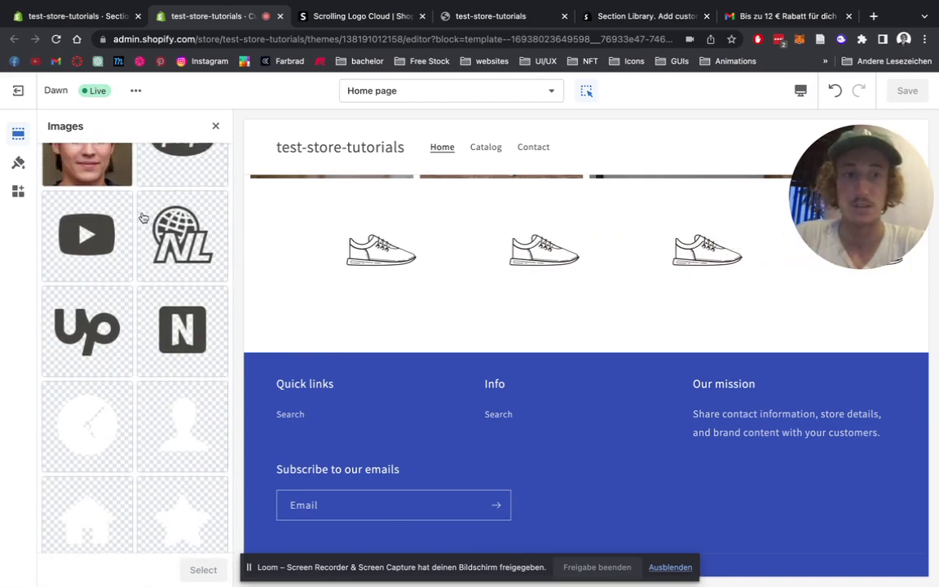
pyautogui.click(182, 235)
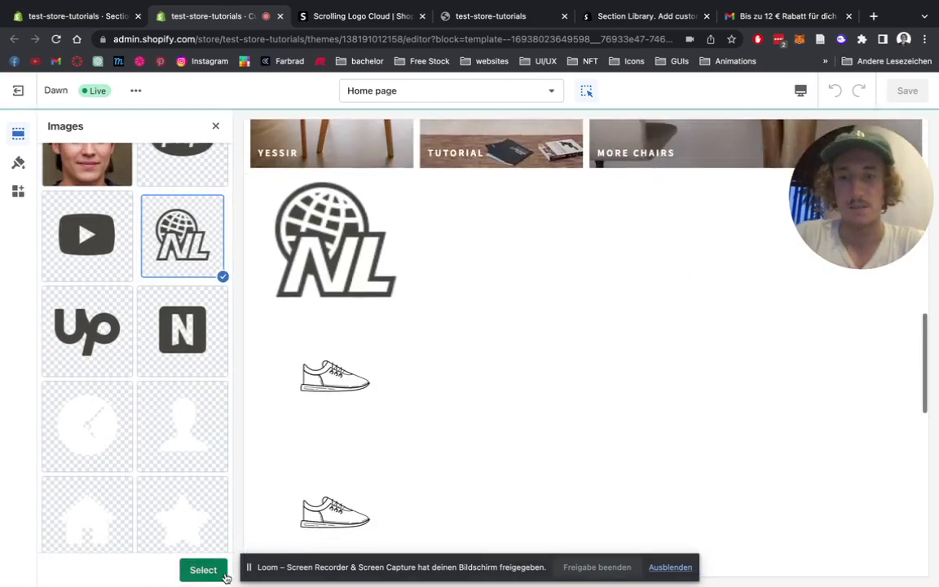
pyautogui.click(214, 570)
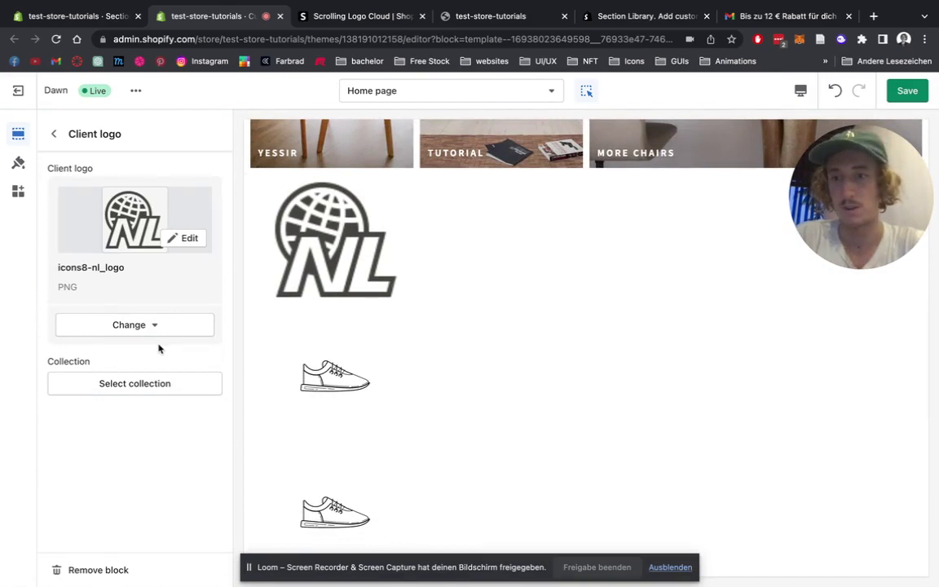
# Link the NL logo block to the Backpacks collection and save the home page
pyautogui.click(147, 385)
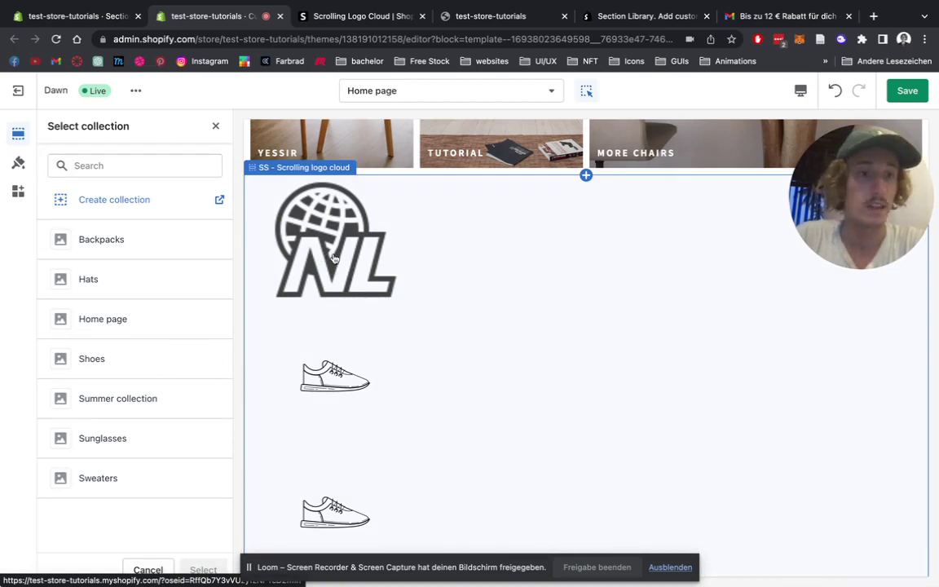
pyautogui.click(102, 243)
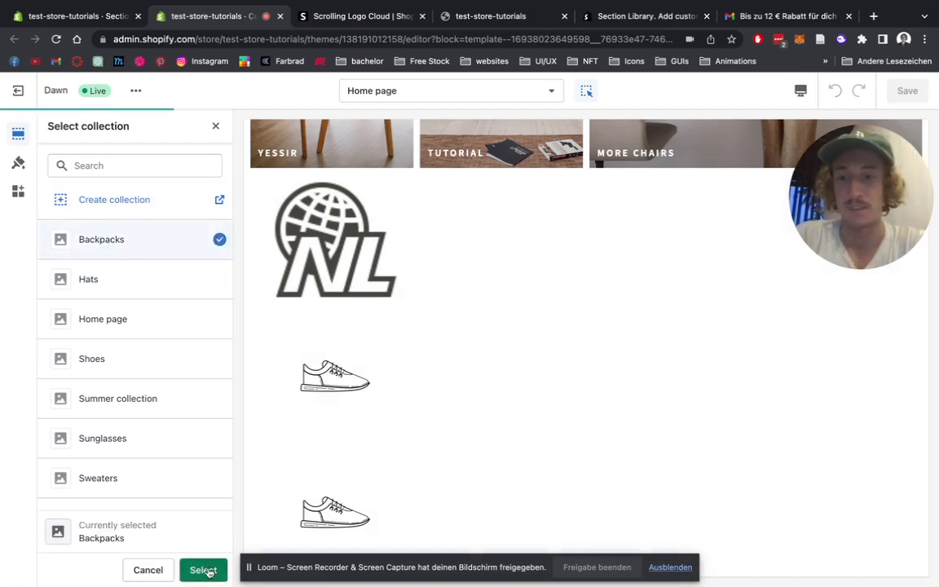
pyautogui.click(203, 570)
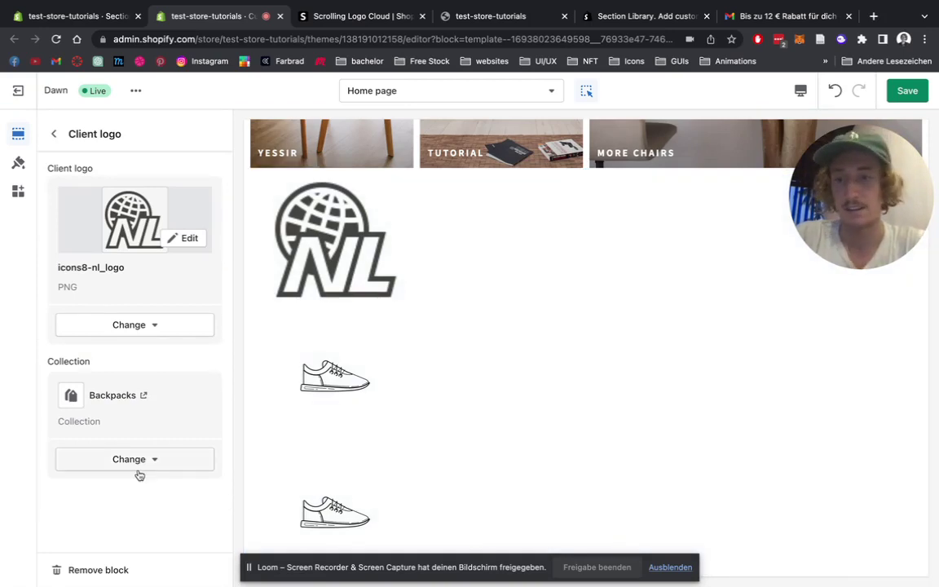
pyautogui.click(904, 96)
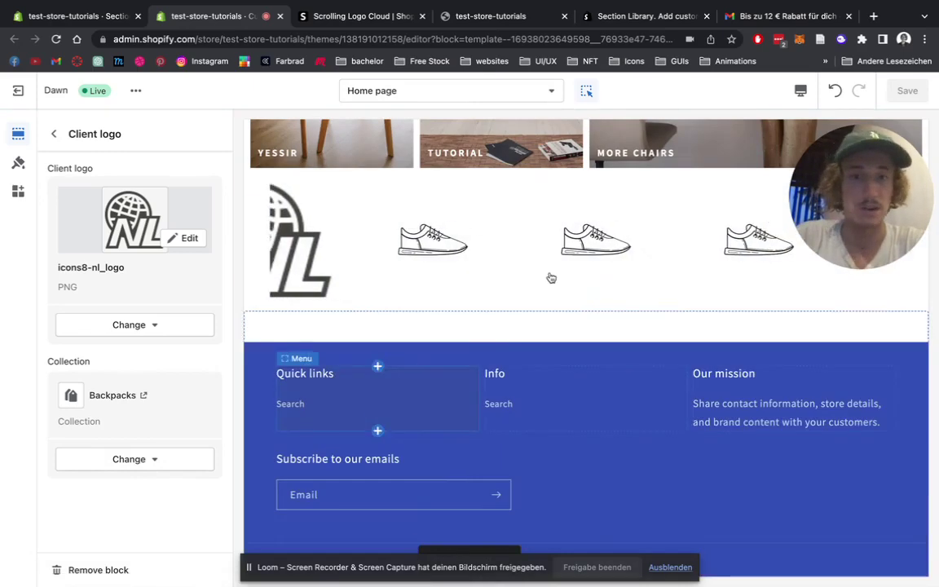
pyautogui.scroll(1, 550, 276)
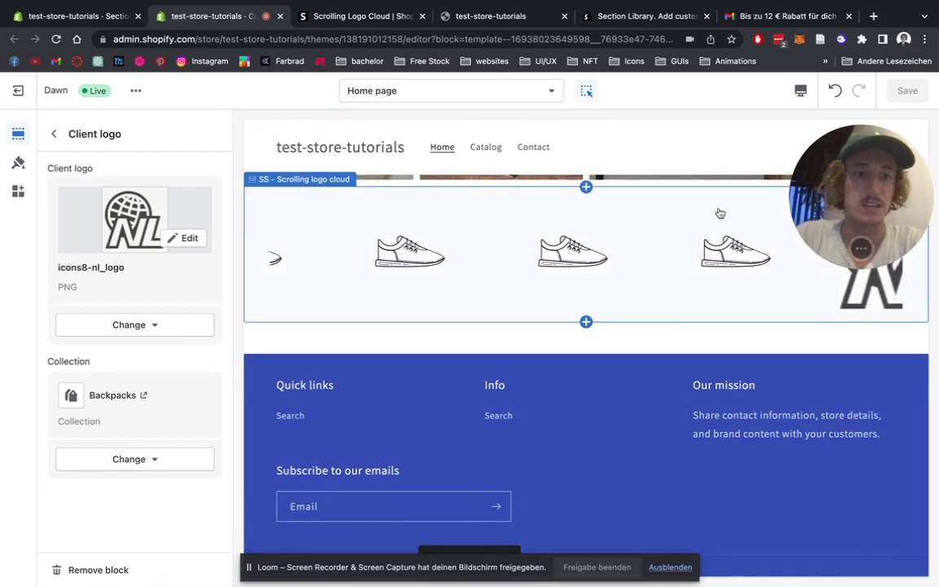
# Confirm padding 60, icon width 150 and velocity 2000, toggle Custom CSS, and save
pyautogui.moveTo(892, 211); pyautogui.dragTo(705, 211)
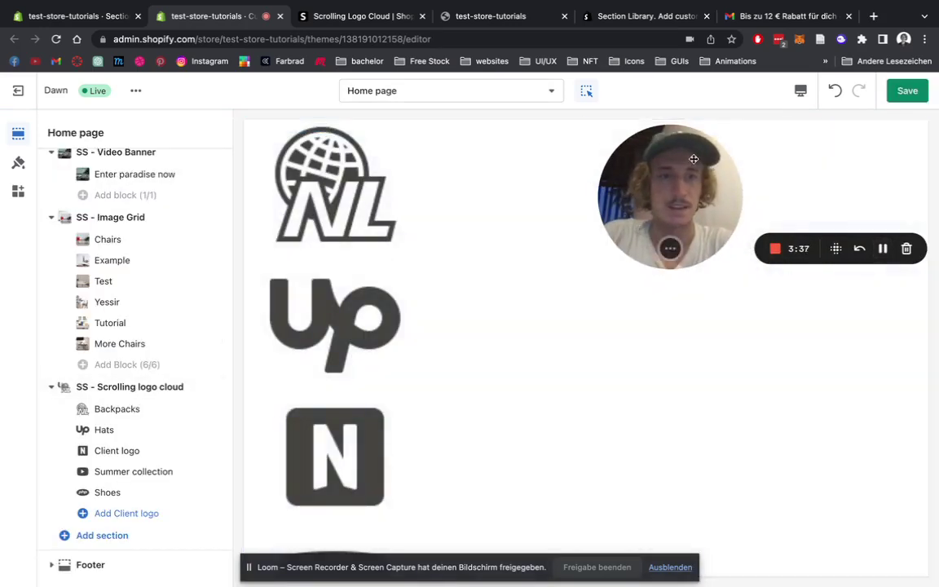
pyautogui.moveTo(671, 203); pyautogui.dragTo(810, 204)
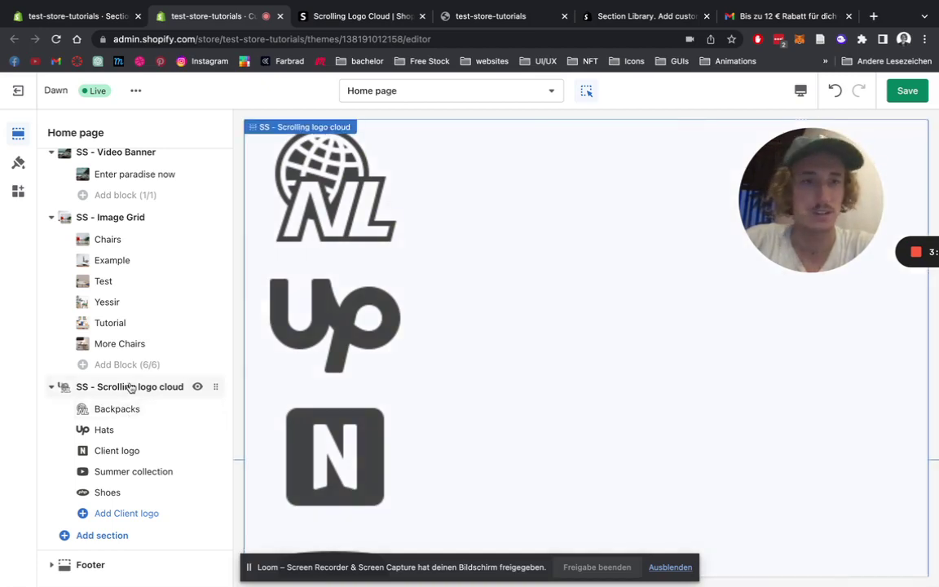
pyautogui.click(135, 388)
pyautogui.write('150')
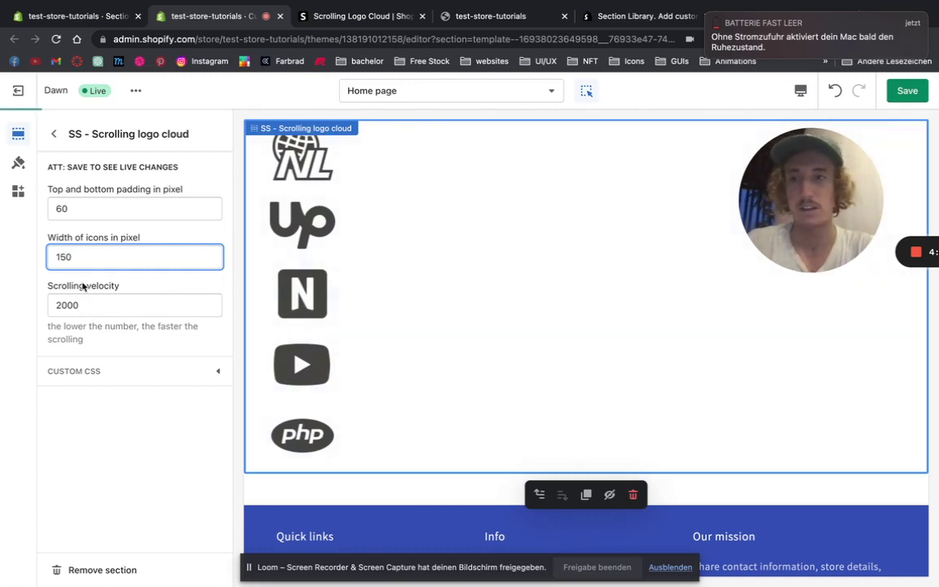
pyautogui.moveTo(94, 301); pyautogui.dragTo(46, 308)
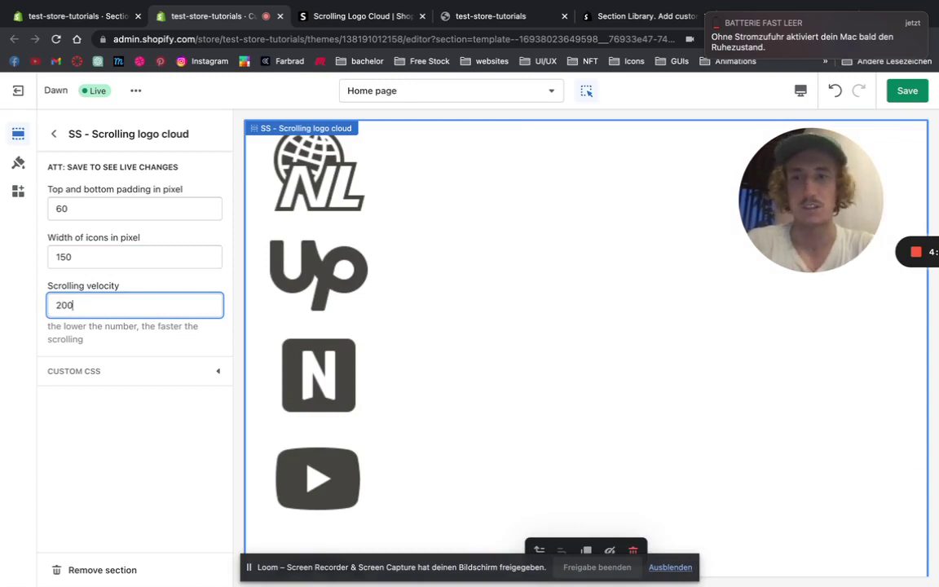
pyautogui.click(218, 375)
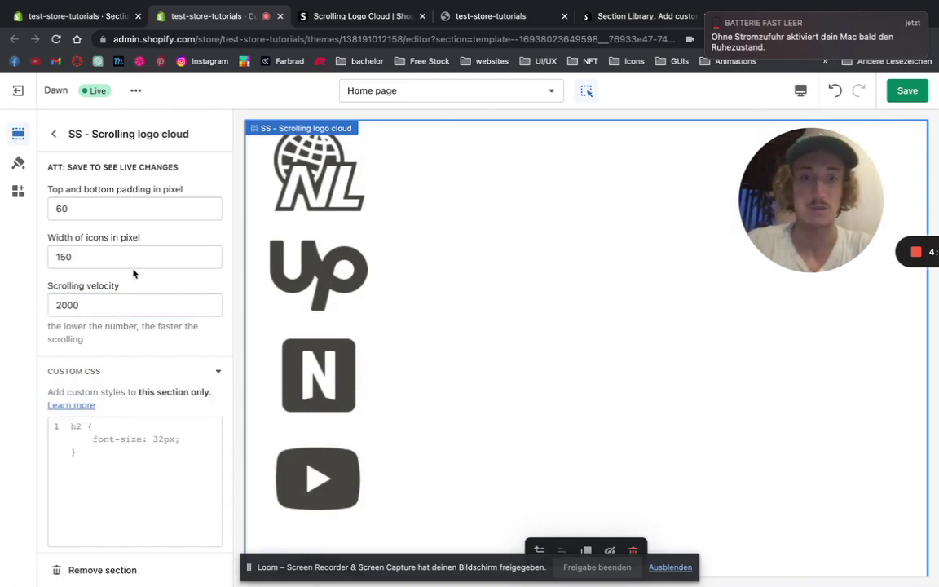
pyautogui.scroll(5, 430, 266)
pyautogui.scroll(-5, 430, 266)
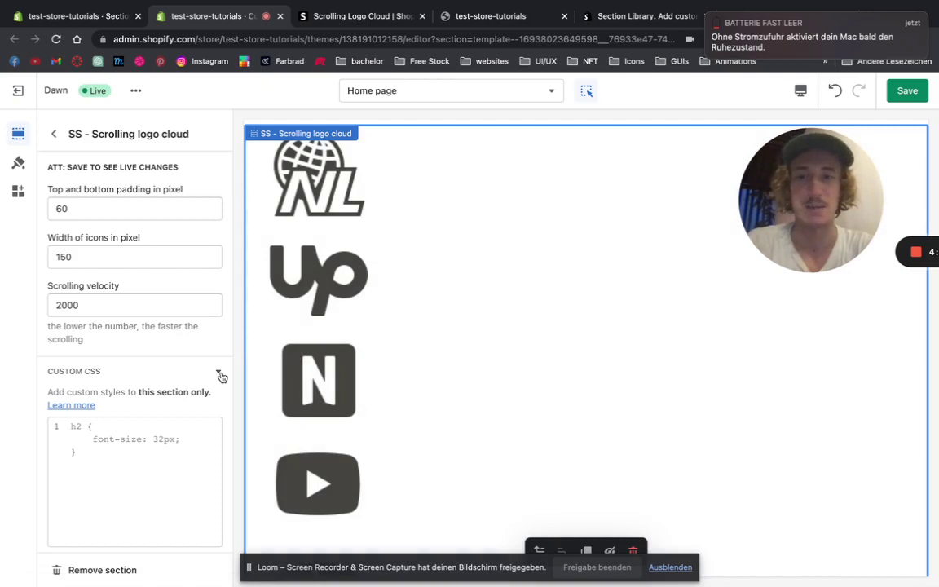
pyautogui.click(219, 374)
pyautogui.click(916, 97)
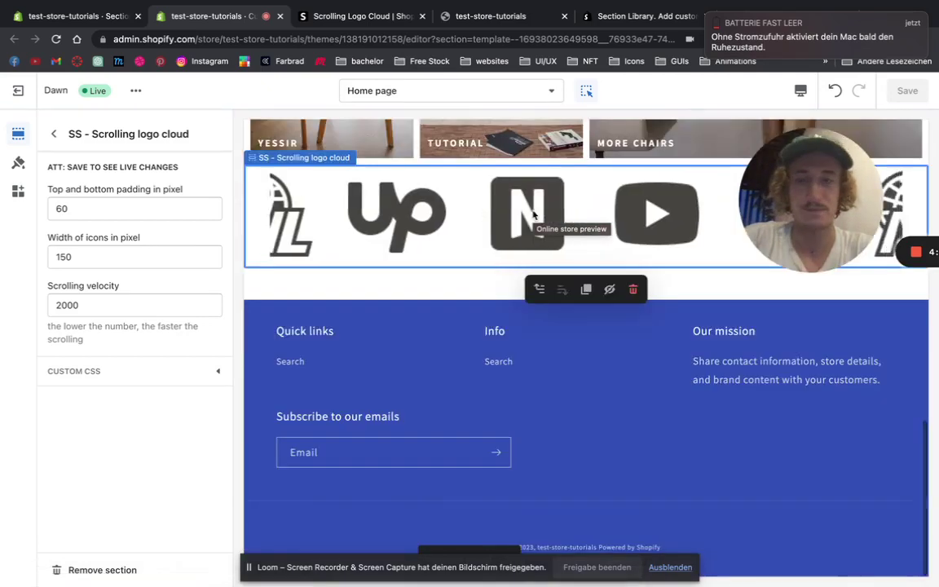
# Check the Hats block uses the Upwork logo, then view the live store in a new tab
pyautogui.click(55, 135)
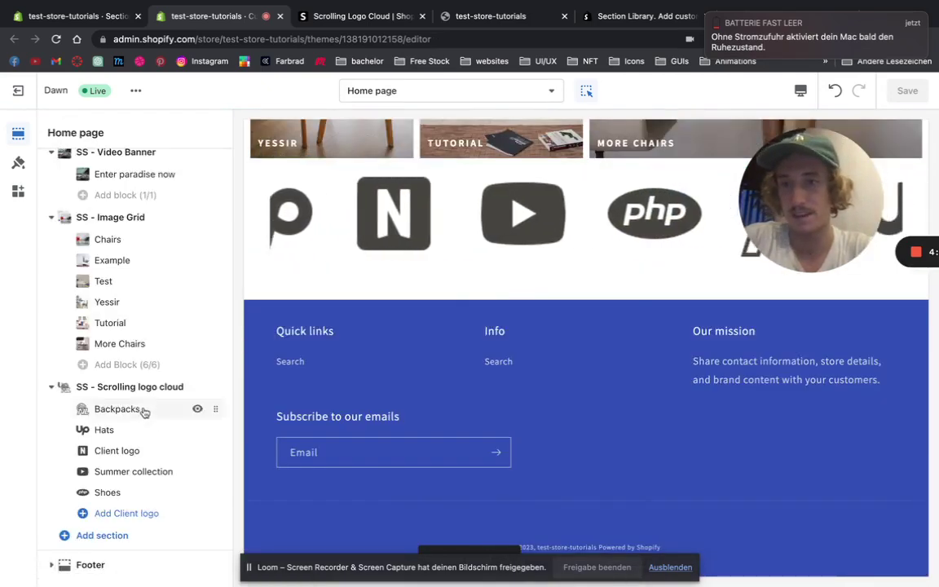
pyautogui.click(126, 436)
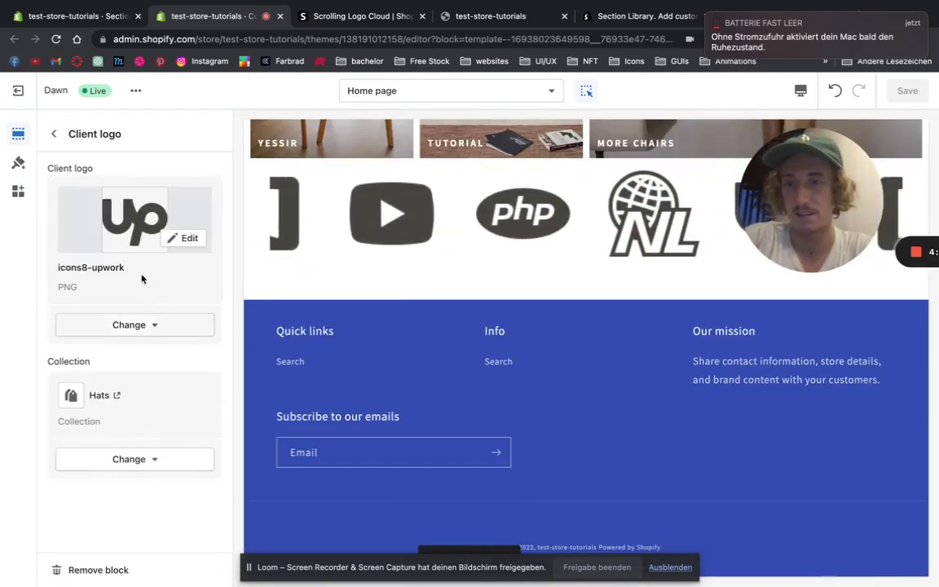
pyautogui.click(53, 133)
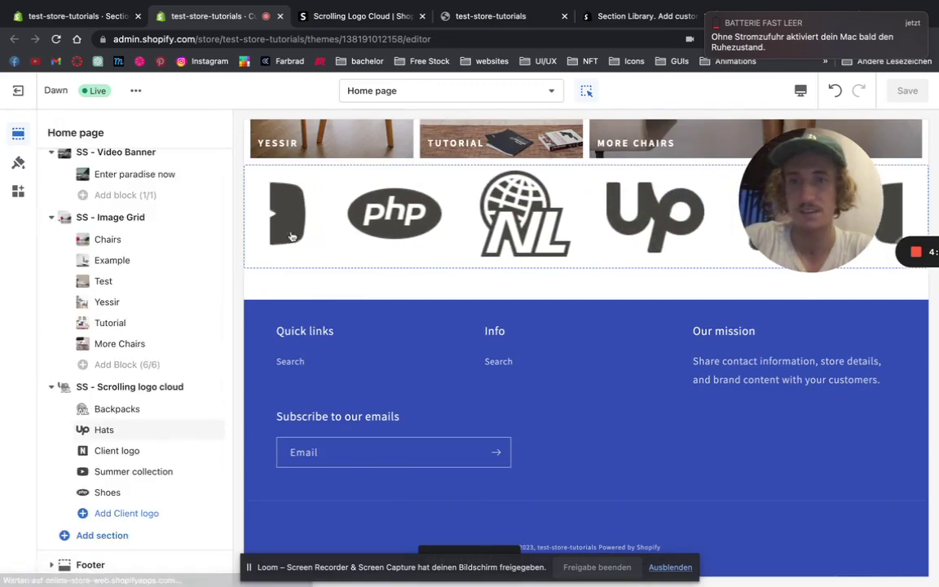
pyautogui.scroll(1, 587, 267)
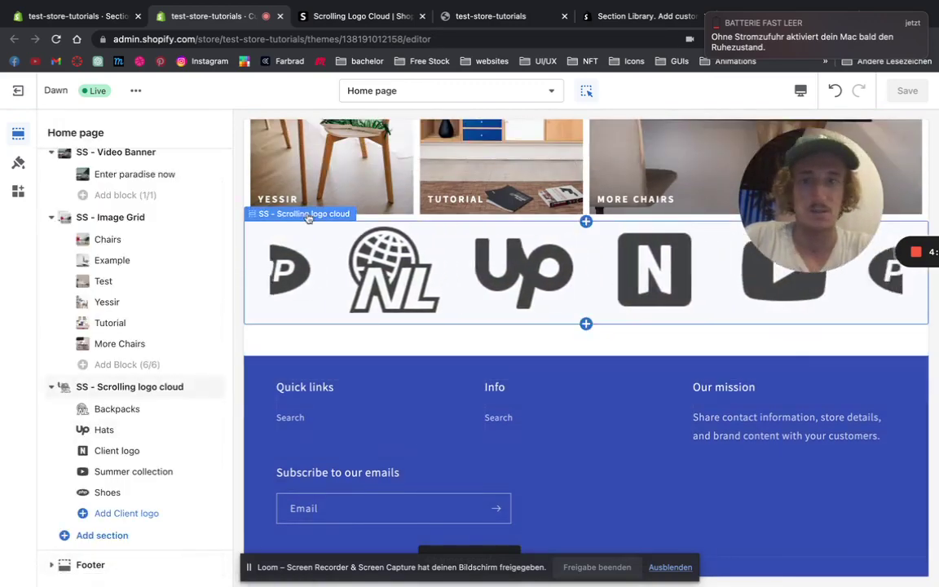
pyautogui.click(137, 92)
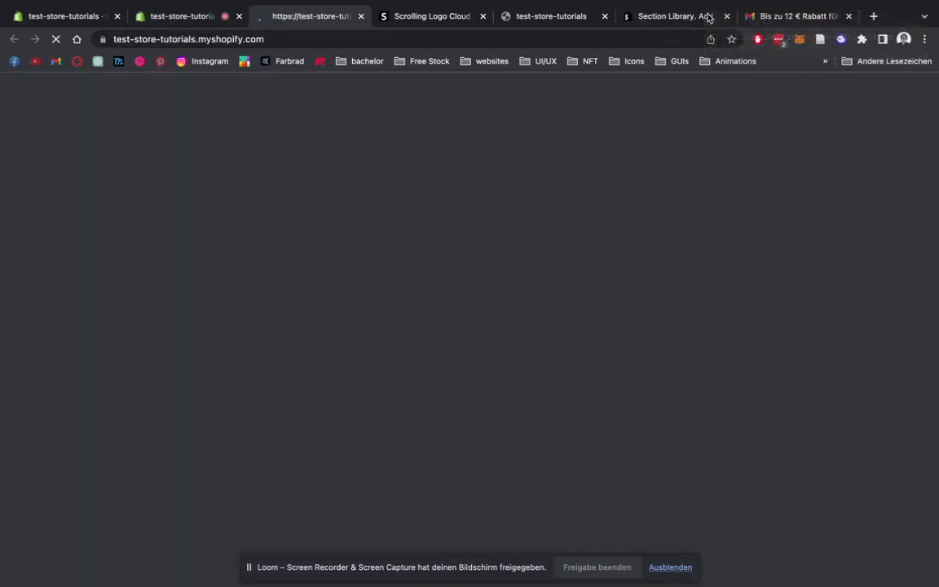
# Scroll the live home page to the NL, Up, Notion, YouTube and PHP logo strip
pyautogui.scroll(-2, 299, 250)
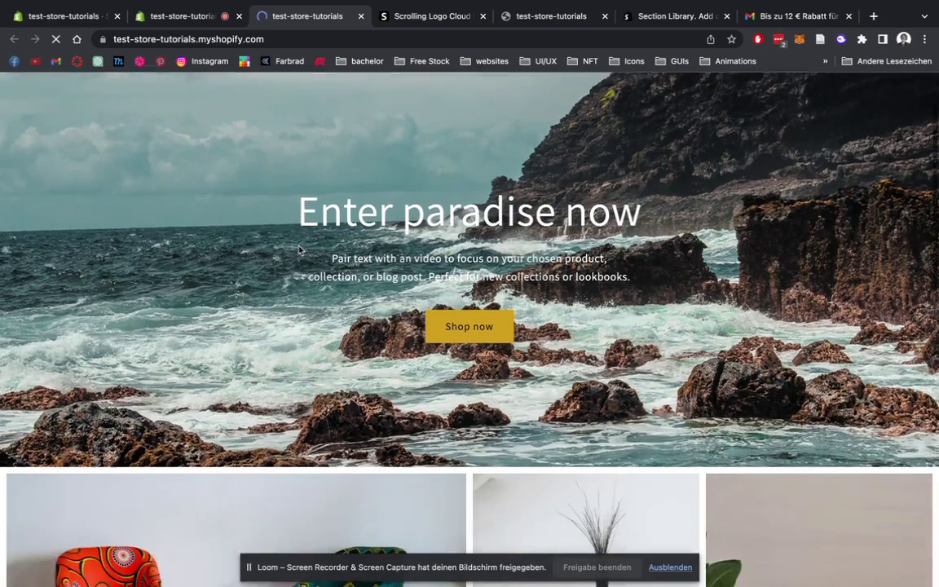
pyautogui.scroll(2, 299, 250)
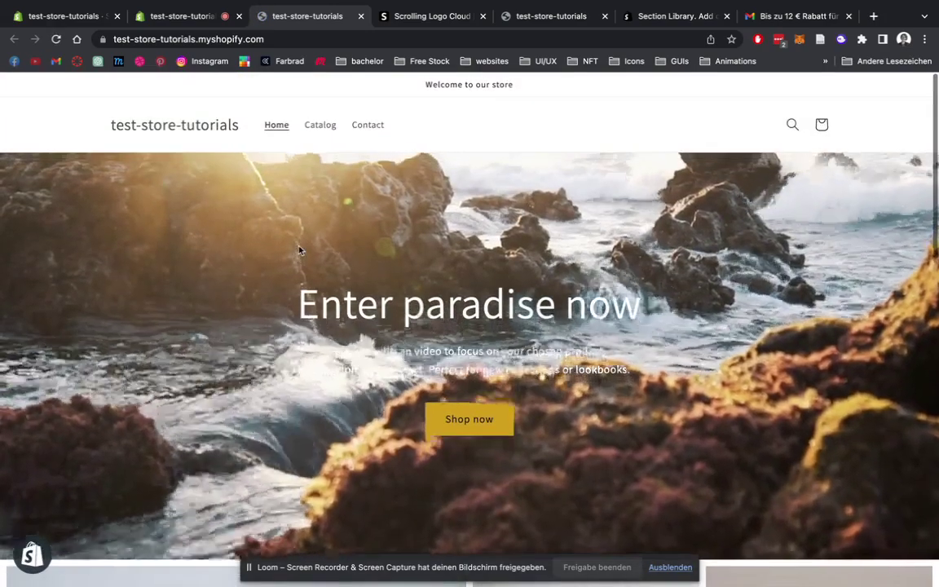
pyautogui.scroll(-7, 299, 251)
pyautogui.scroll(-1, 299, 250)
pyautogui.scroll(-5, 300, 252)
pyautogui.scroll(1, 300, 252)
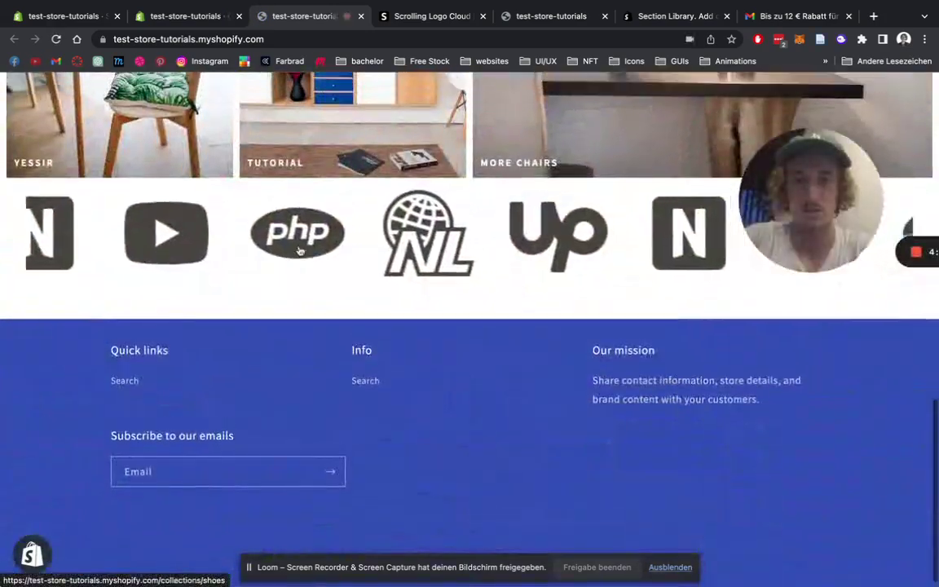
pyautogui.scroll(1, 545, 314)
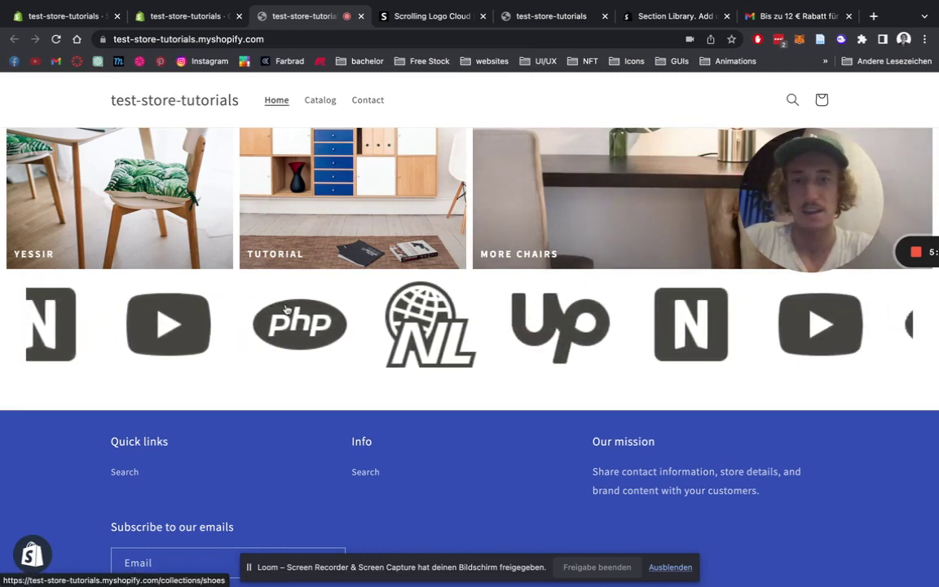
pyautogui.click(377, 318)
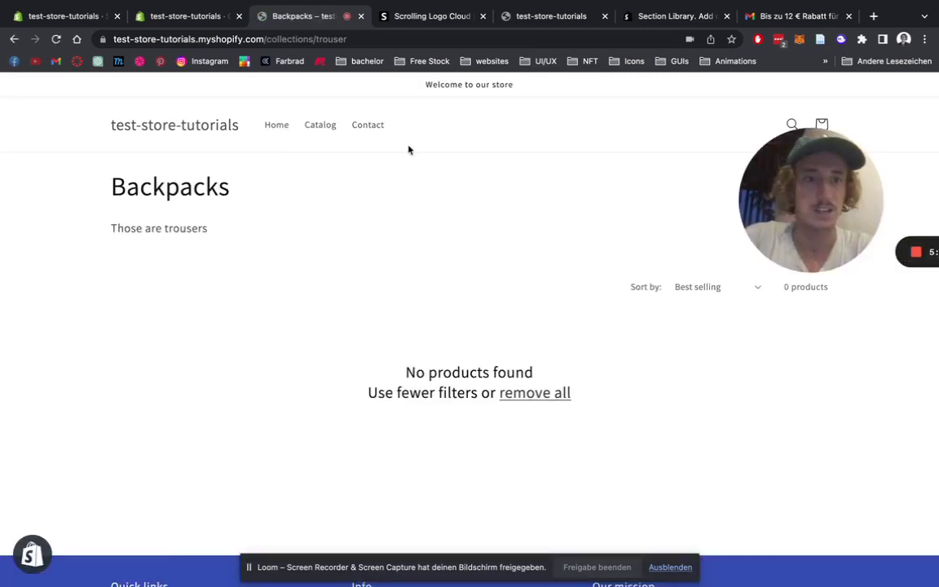
pyautogui.click(220, 127)
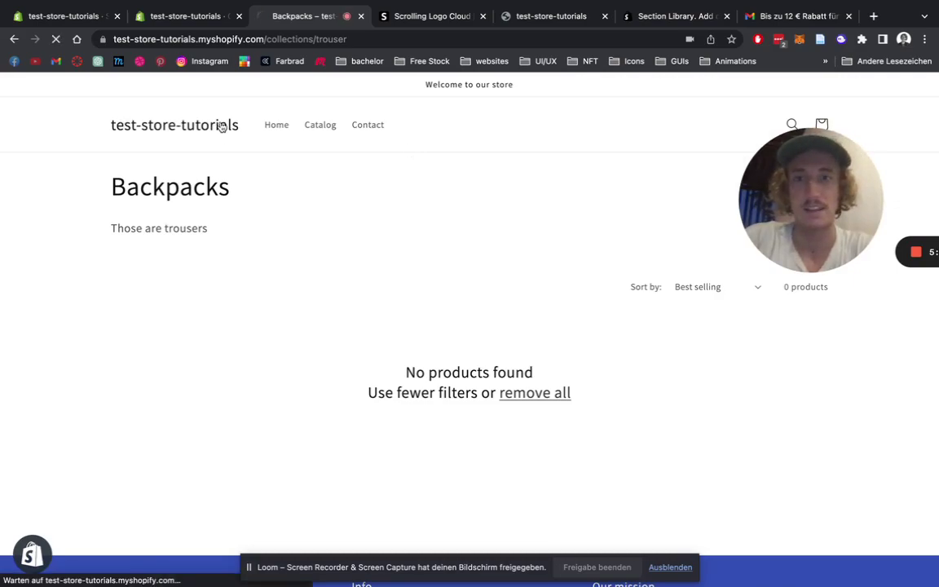
pyautogui.scroll(-15, 460, 290)
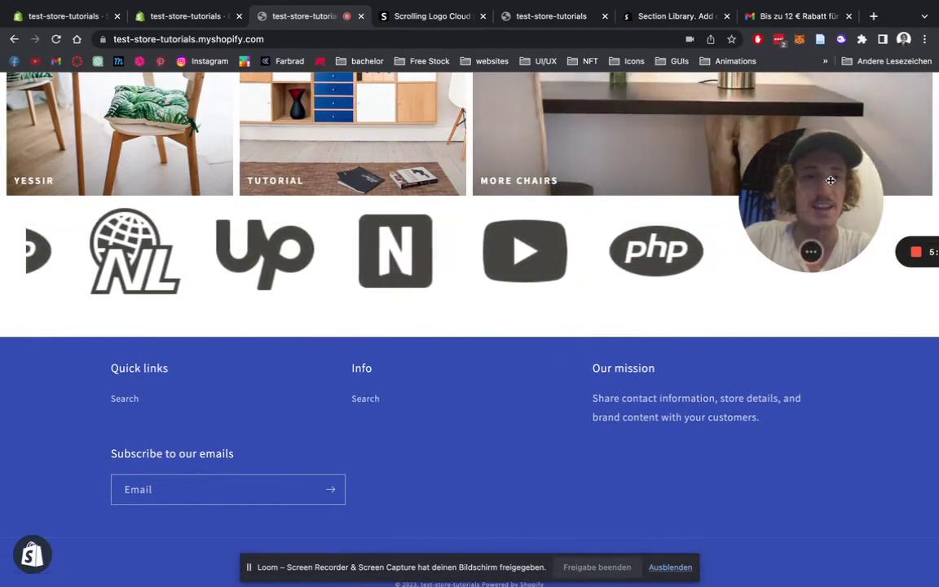
pyautogui.moveTo(831, 180); pyautogui.dragTo(682, 198)
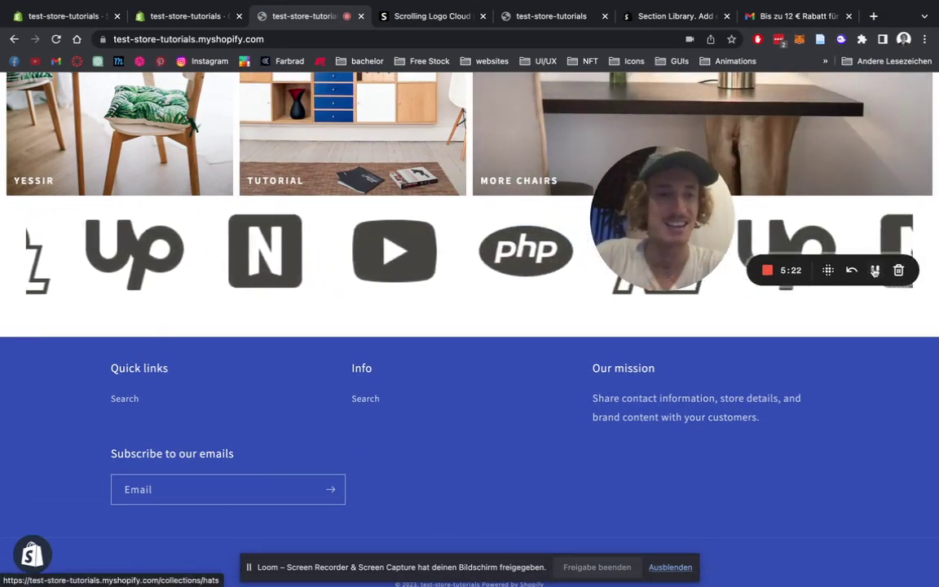